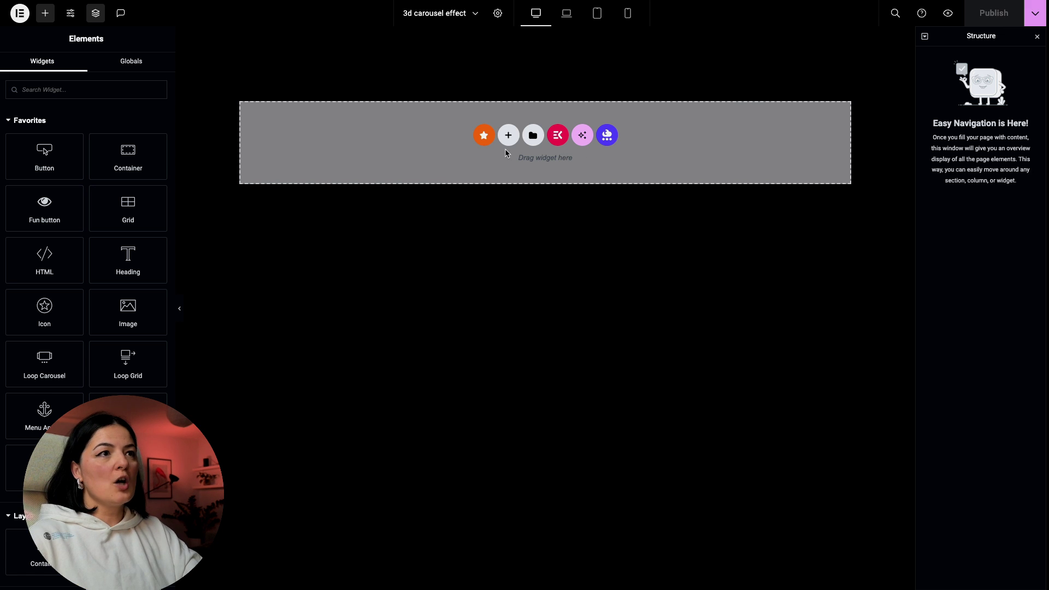
Add a full-width single-column flexbox container with 50vh min height and duplicate it
left_click(507, 137)
left_click(509, 170)
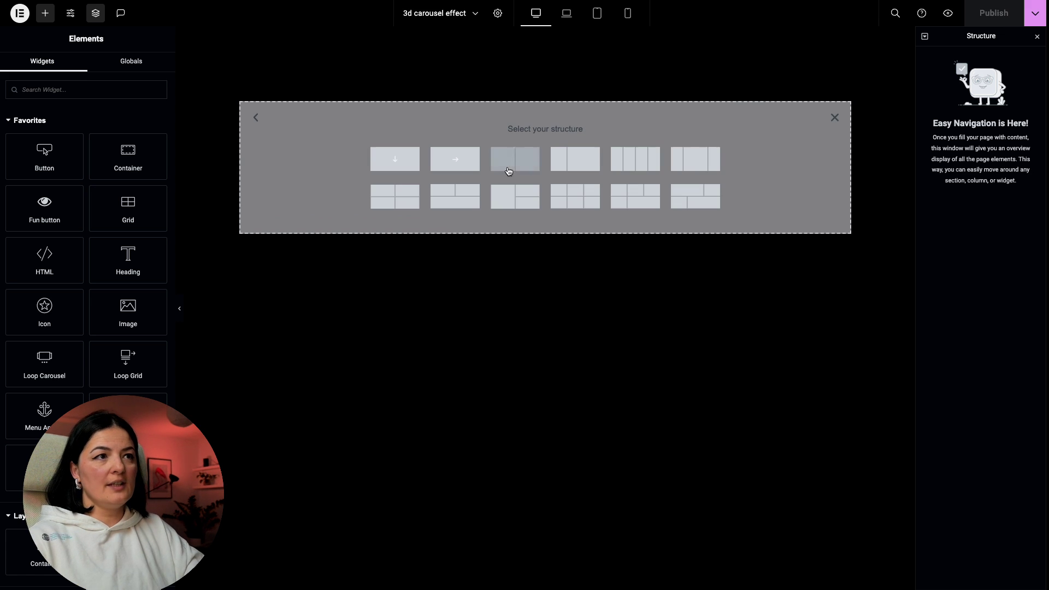
left_click(395, 159)
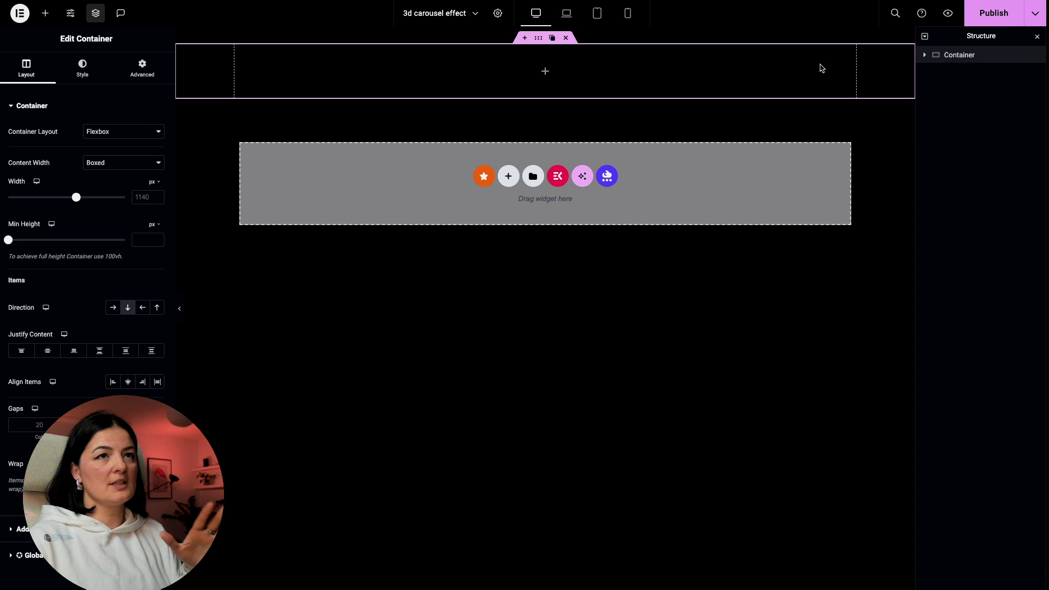
left_click(123, 163)
left_click(117, 174)
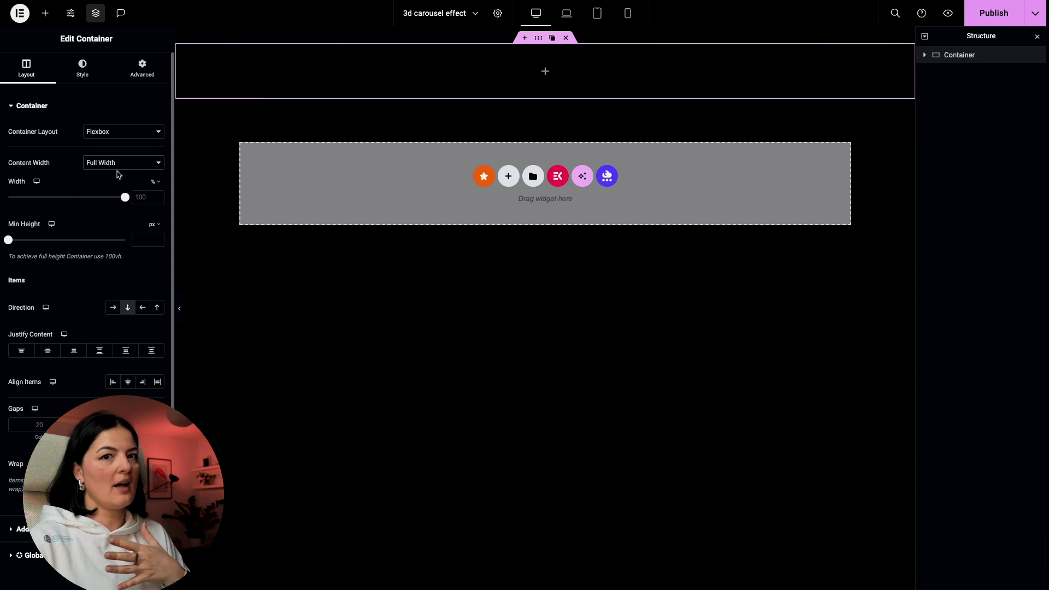
left_click(154, 225)
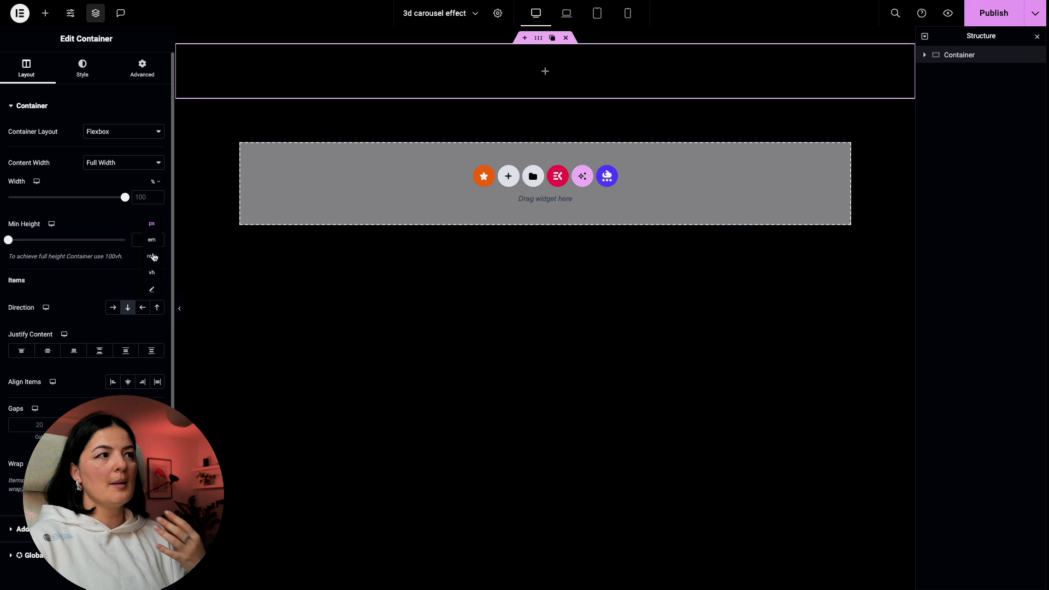
left_click(152, 273)
left_click(143, 244)
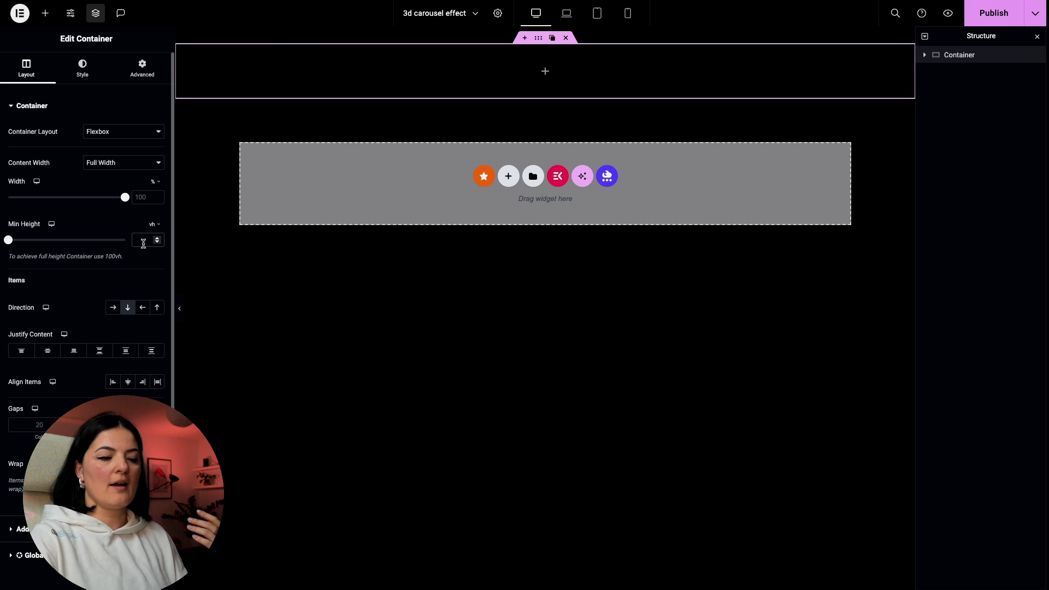
type("50")
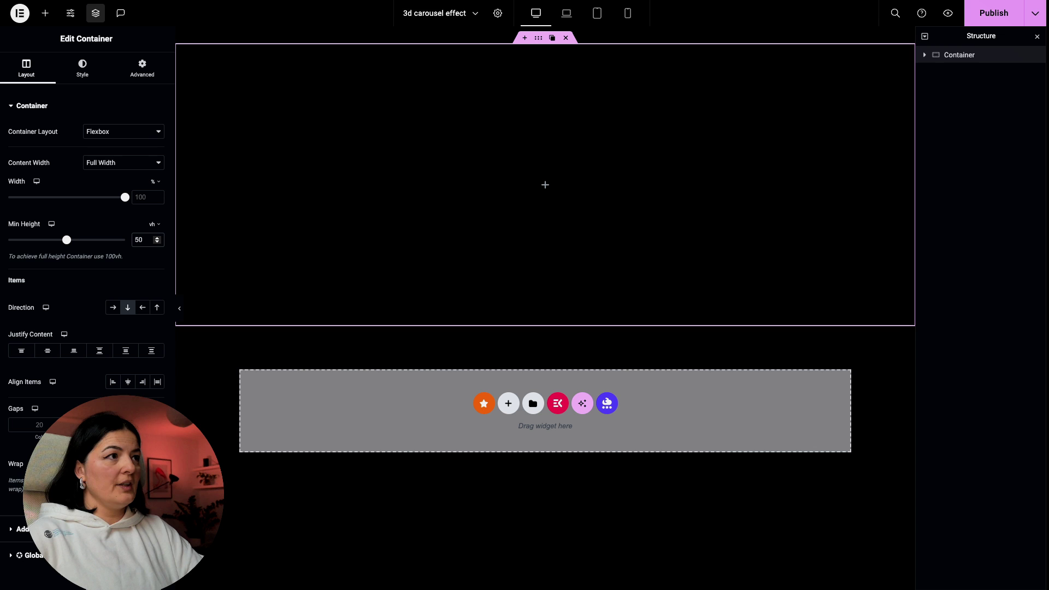
right_click(972, 56)
left_click(968, 84)
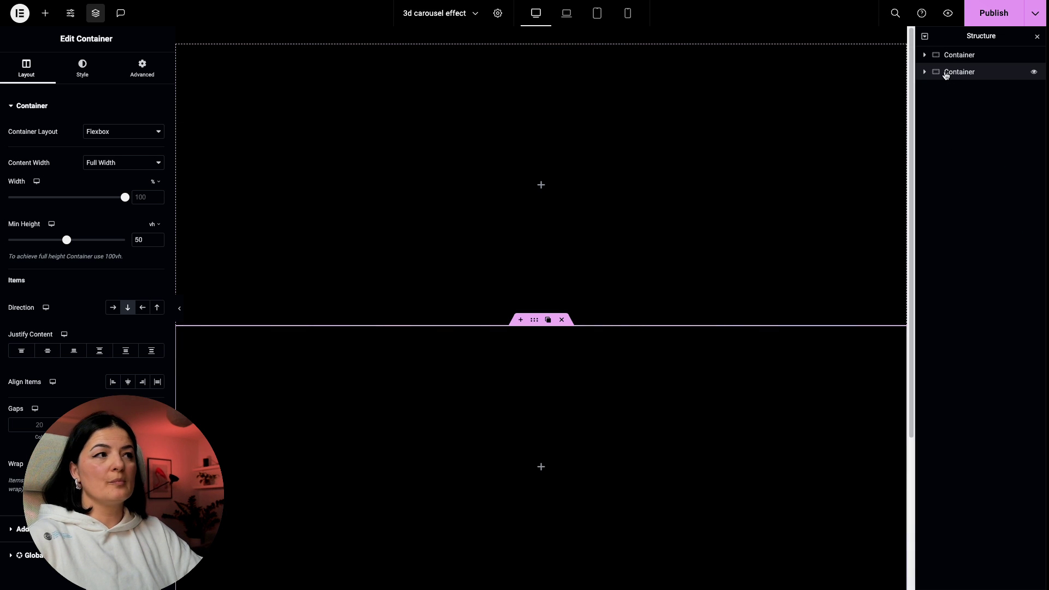
Insert a full-width flexbox container between them with a 35vh min height
left_click(520, 320)
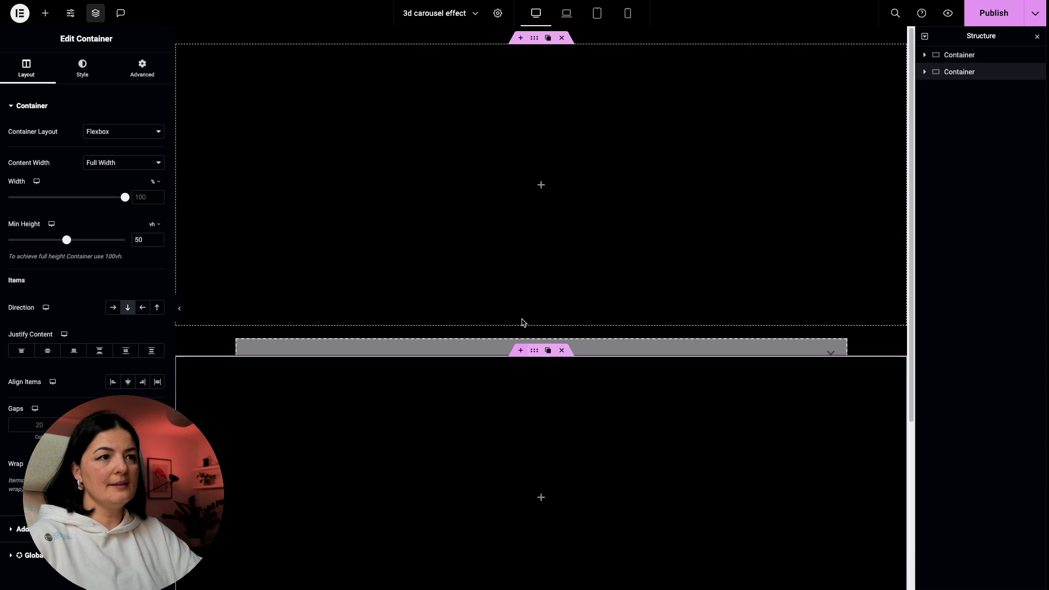
left_click(503, 410)
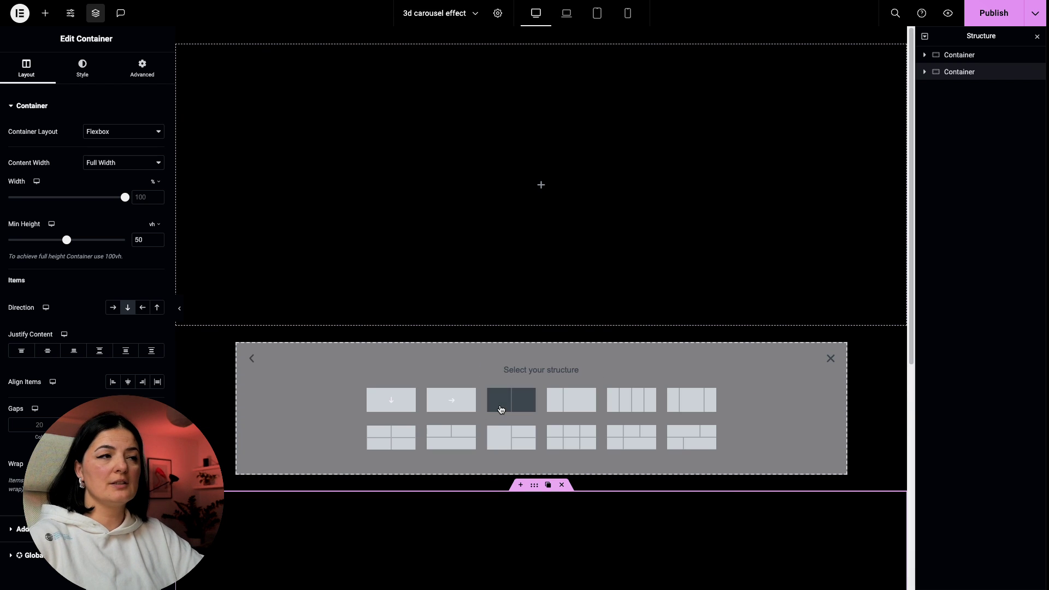
left_click(394, 403)
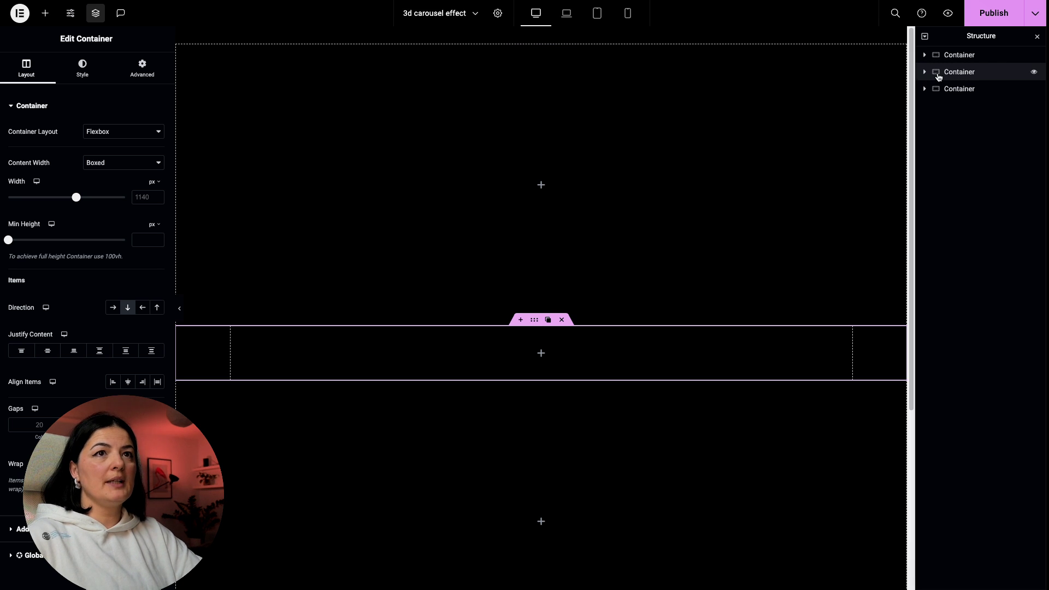
left_click(109, 162)
left_click(107, 173)
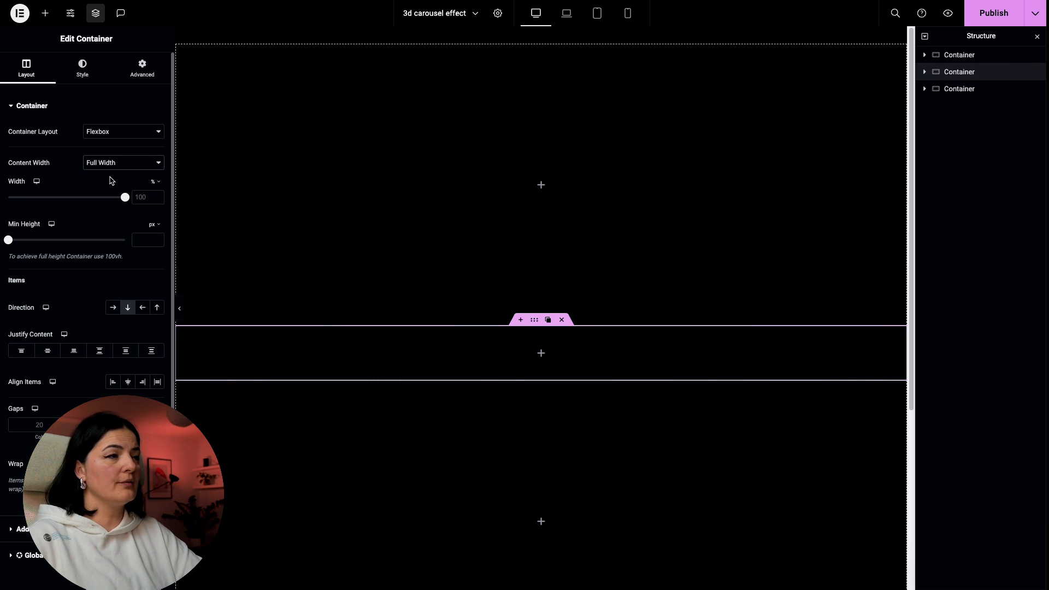
left_click(155, 224)
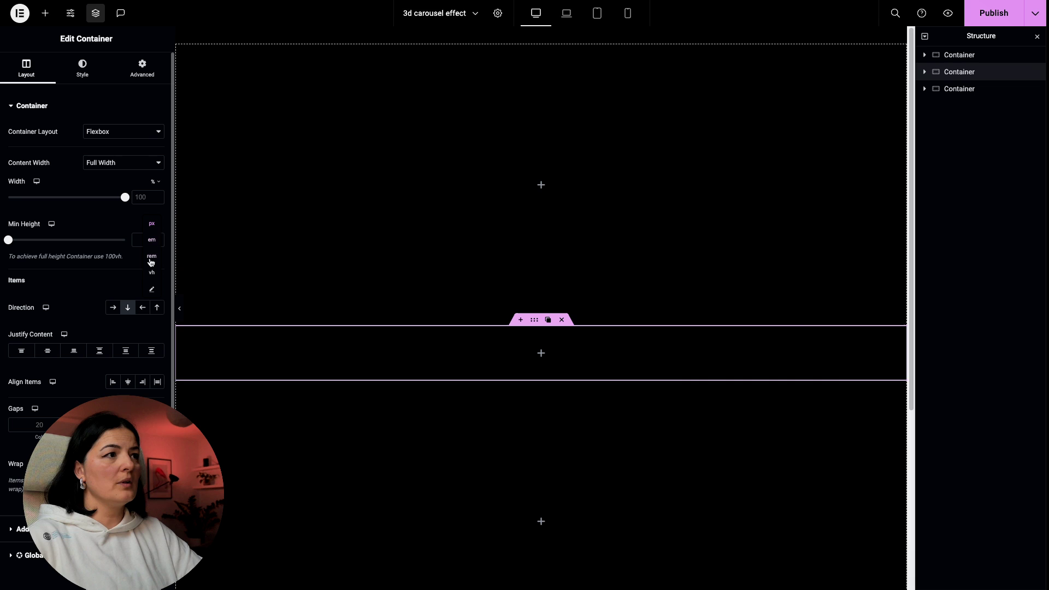
left_click(153, 272)
left_click_drag(16, 246, 53, 248)
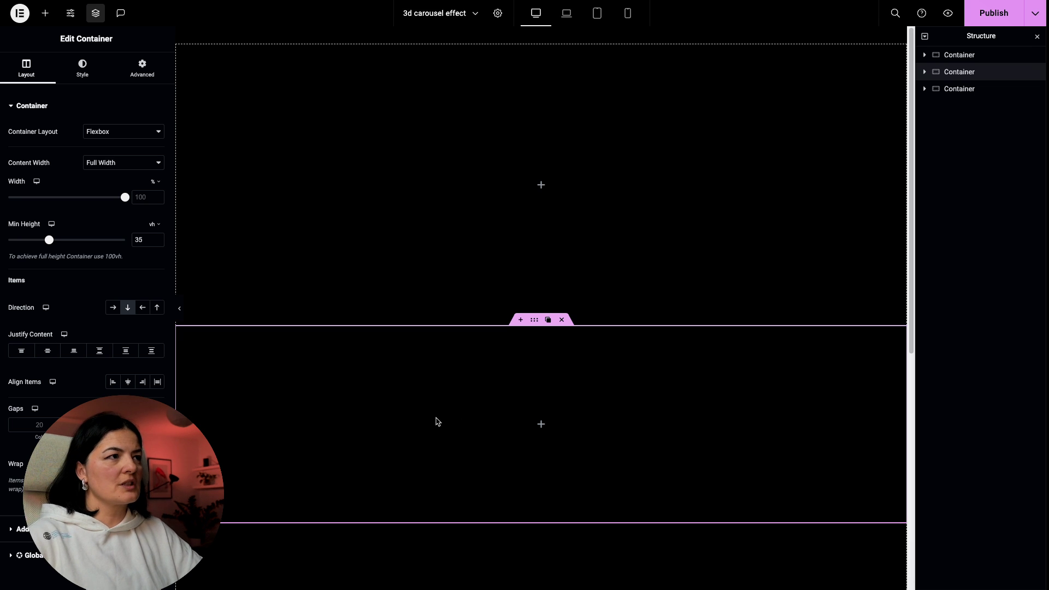
Search 'ima' in the widgets list and add an Image Carousel to the middle container
left_click(45, 13)
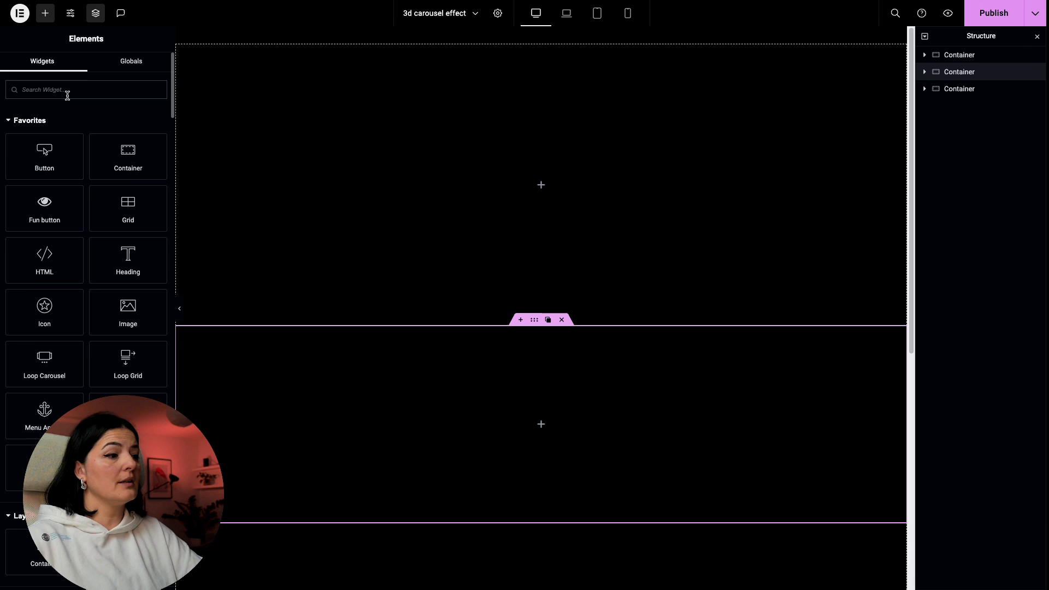
type("ima")
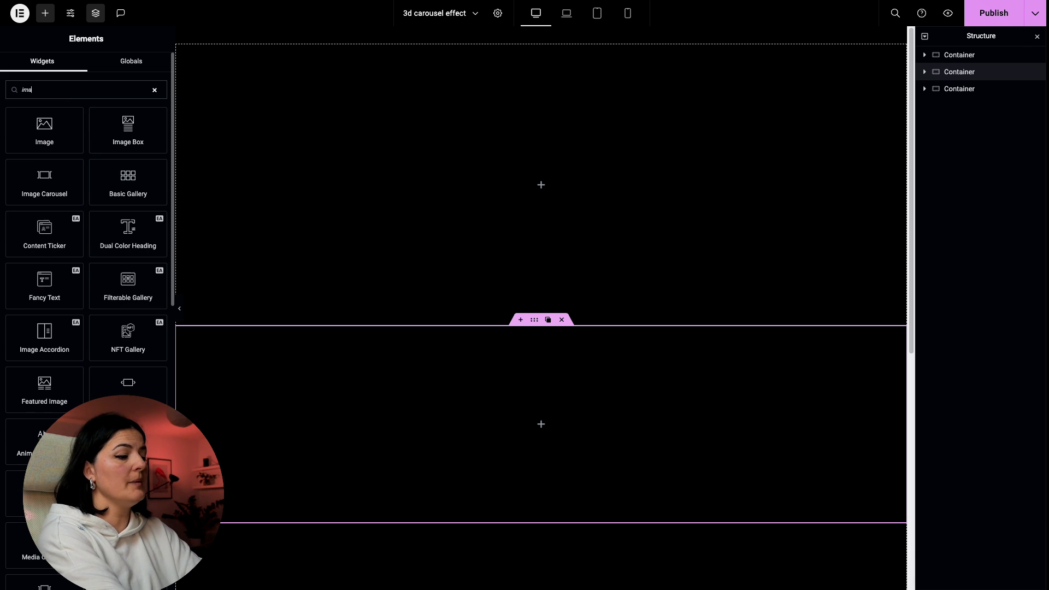
left_click(52, 184)
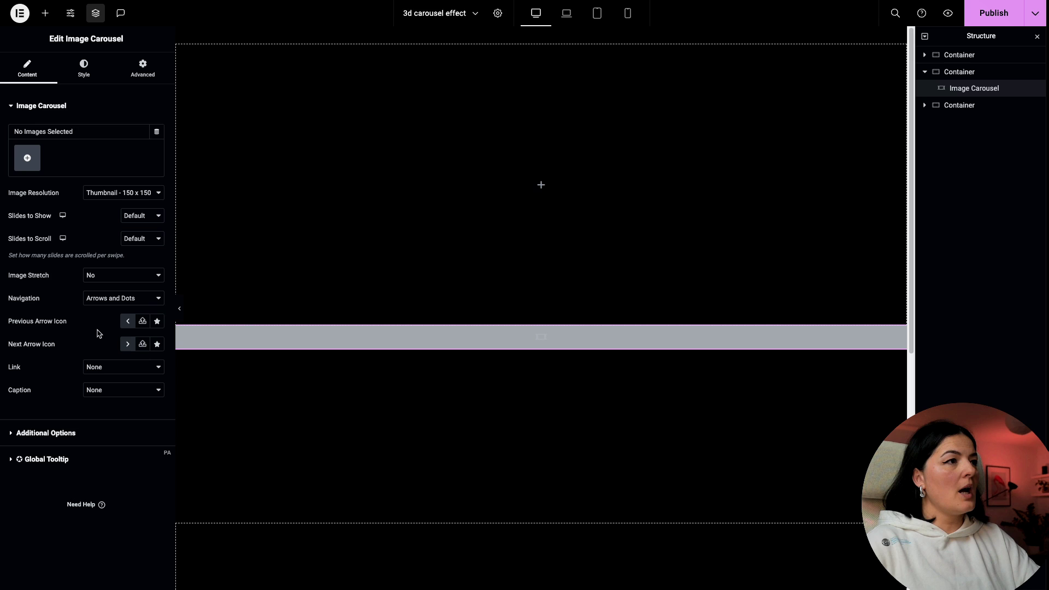
Select the dining, bathtub, doorway, lounge chair, green wall and tiled bathroom photos and insert them as a gallery
left_click(26, 159)
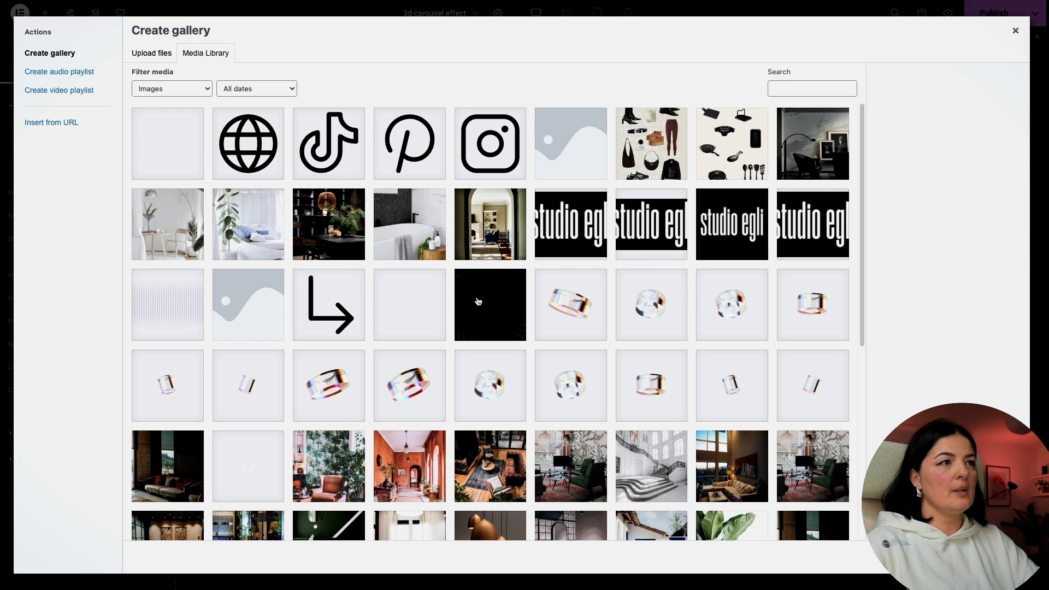
left_click(326, 236)
left_click(430, 239)
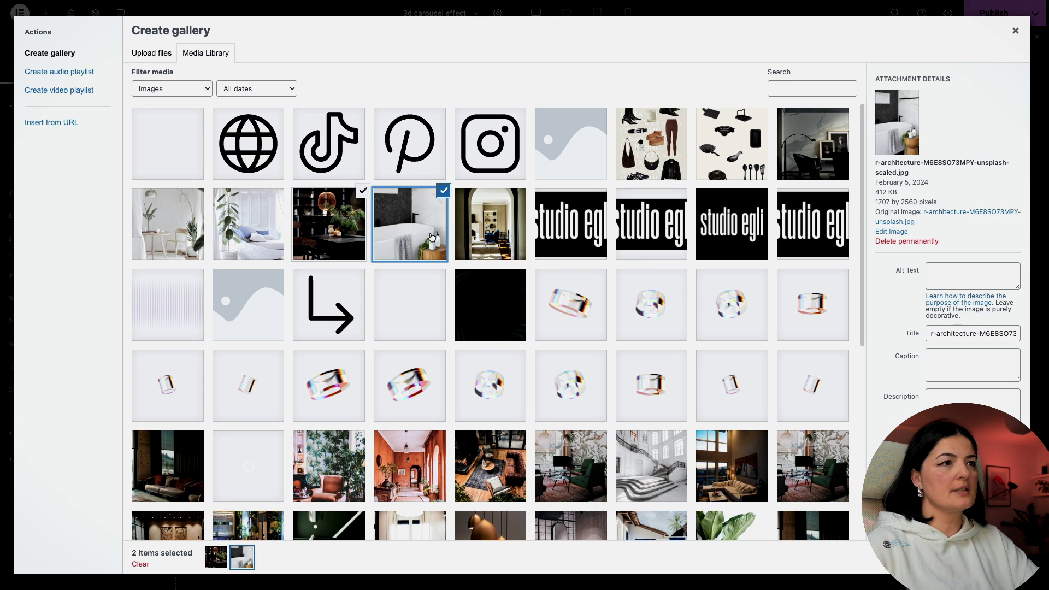
left_click(493, 239)
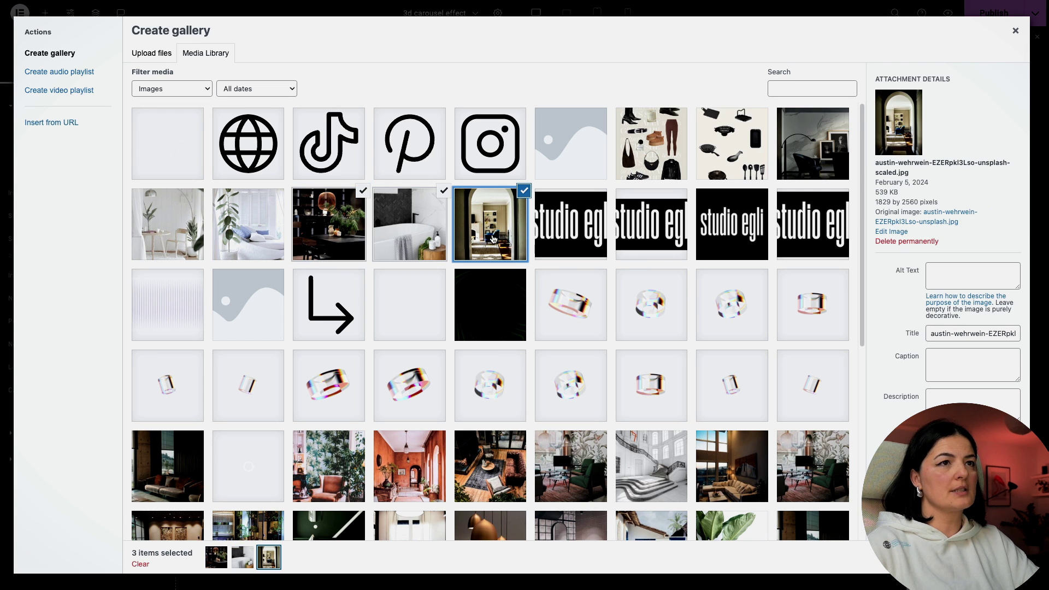
left_click(832, 148)
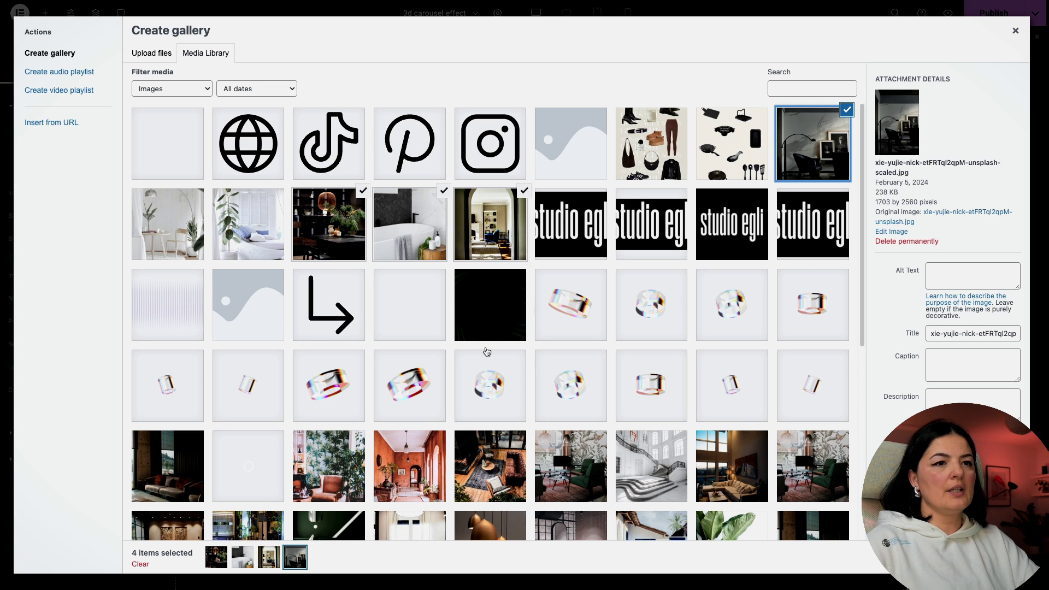
scroll(509, 356, "down", 3)
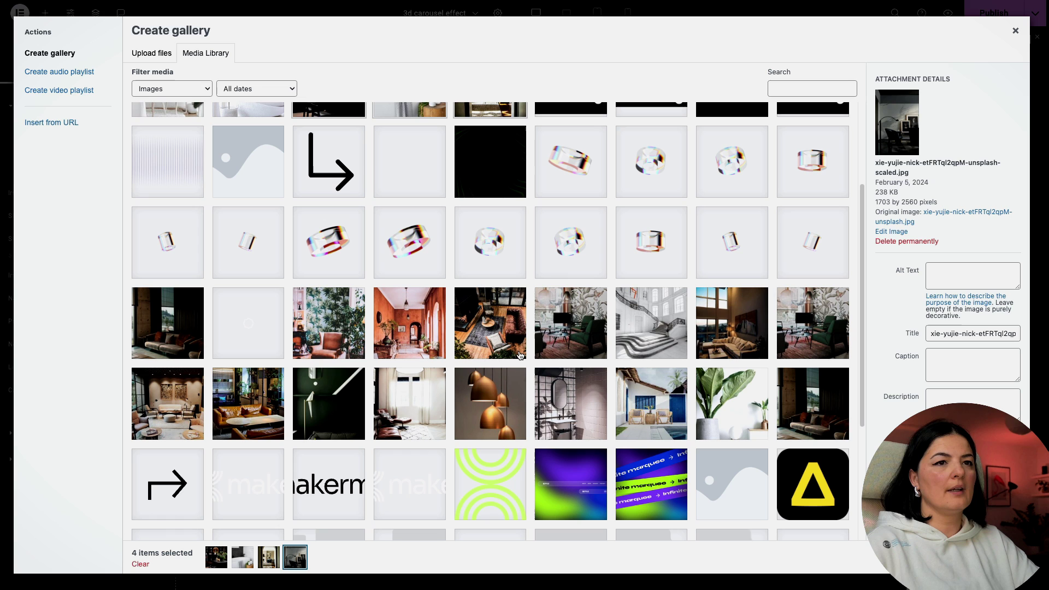
left_click(326, 407)
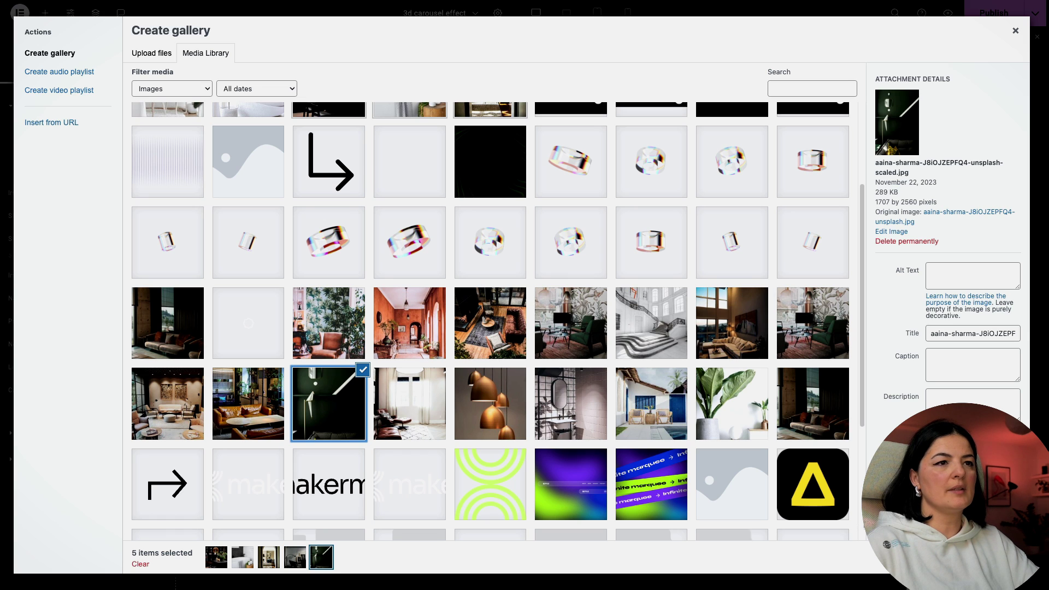
left_click(567, 428)
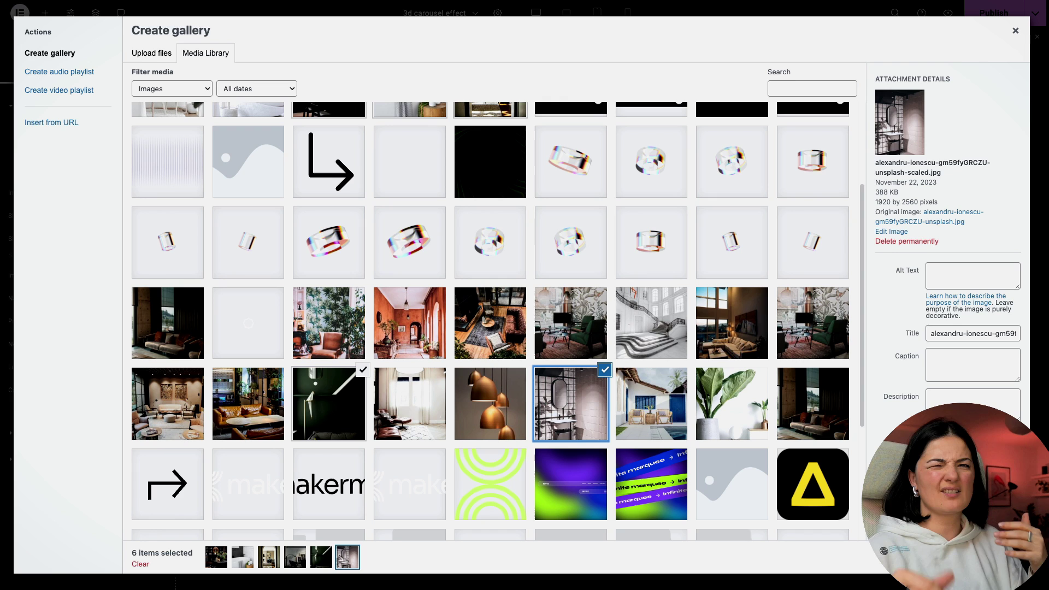
left_click(978, 558)
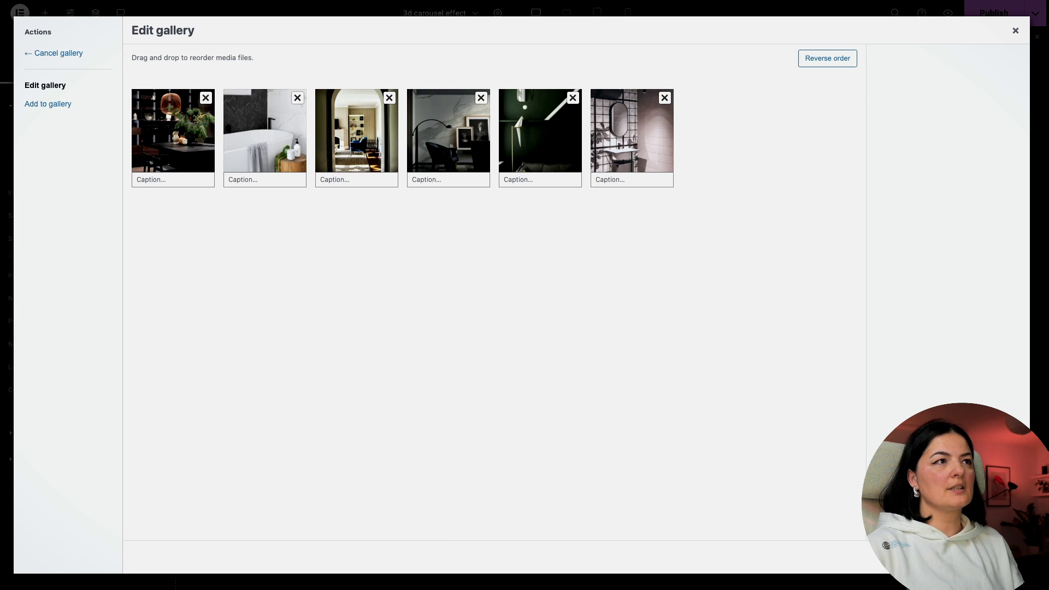
left_click(977, 558)
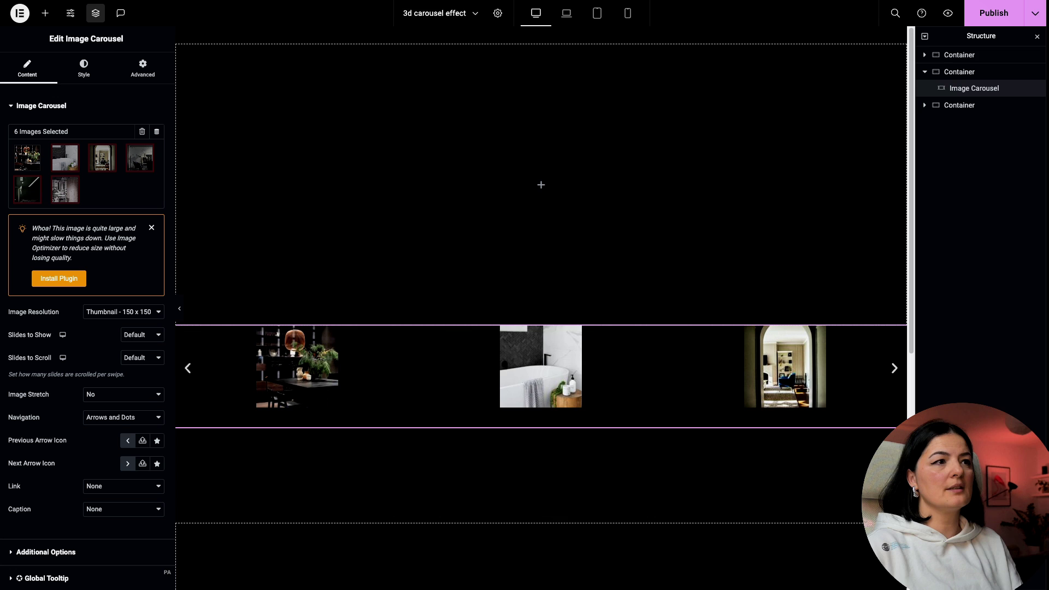
Set the carousel to full image resolution, 3 slides shown, 4 scrolled, and navigation None
left_click(92, 316)
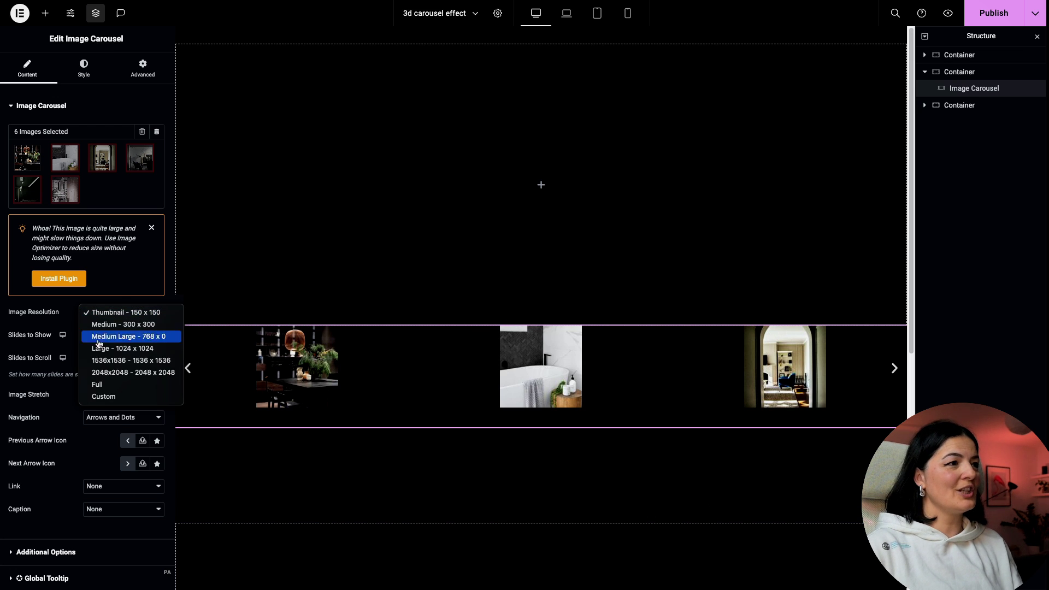
left_click(103, 384)
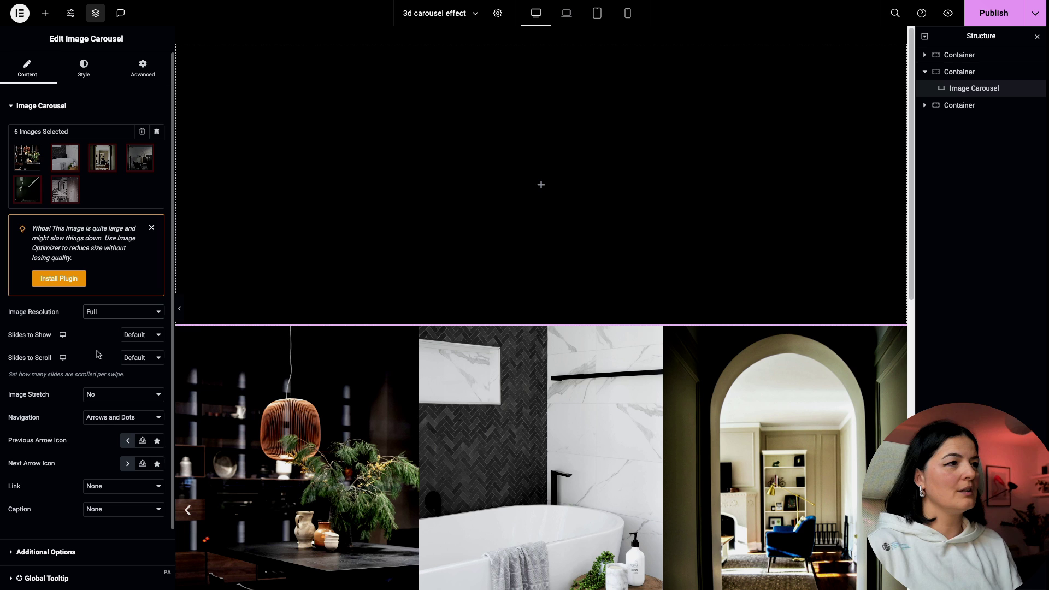
left_click(140, 343)
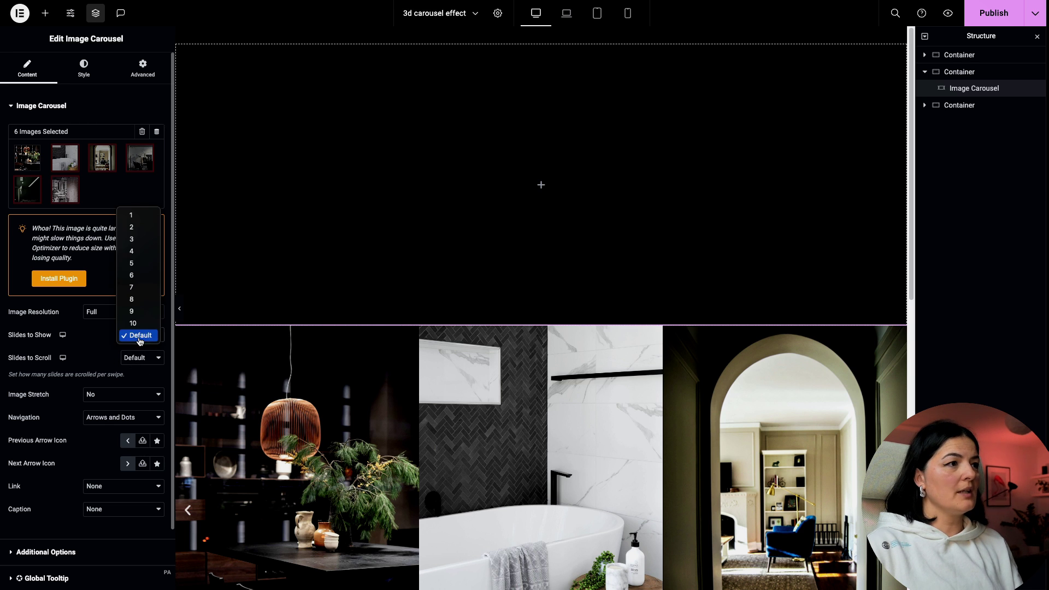
left_click(138, 245)
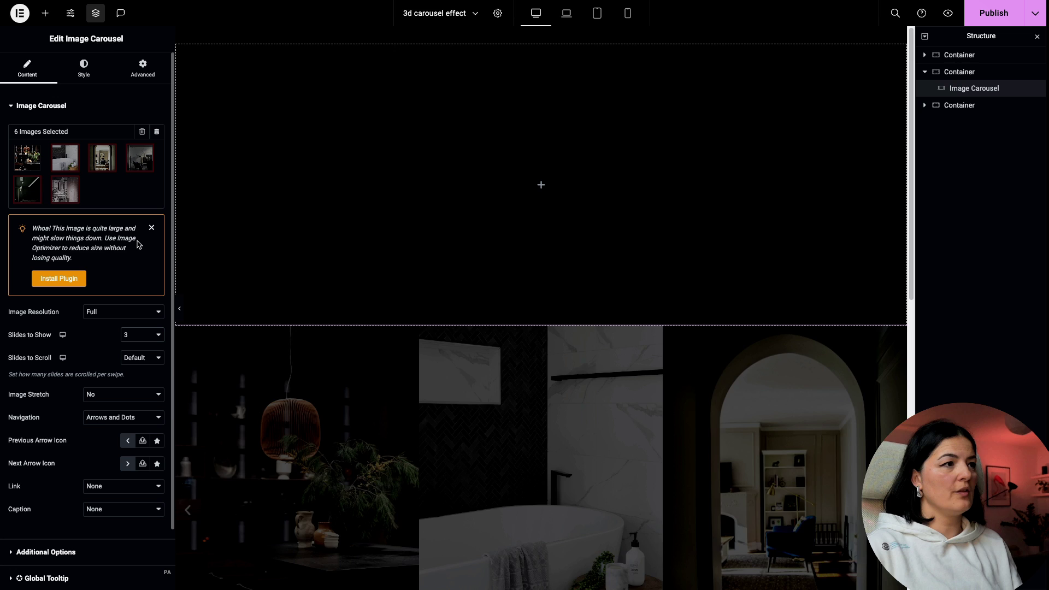
left_click(138, 358)
left_click(138, 275)
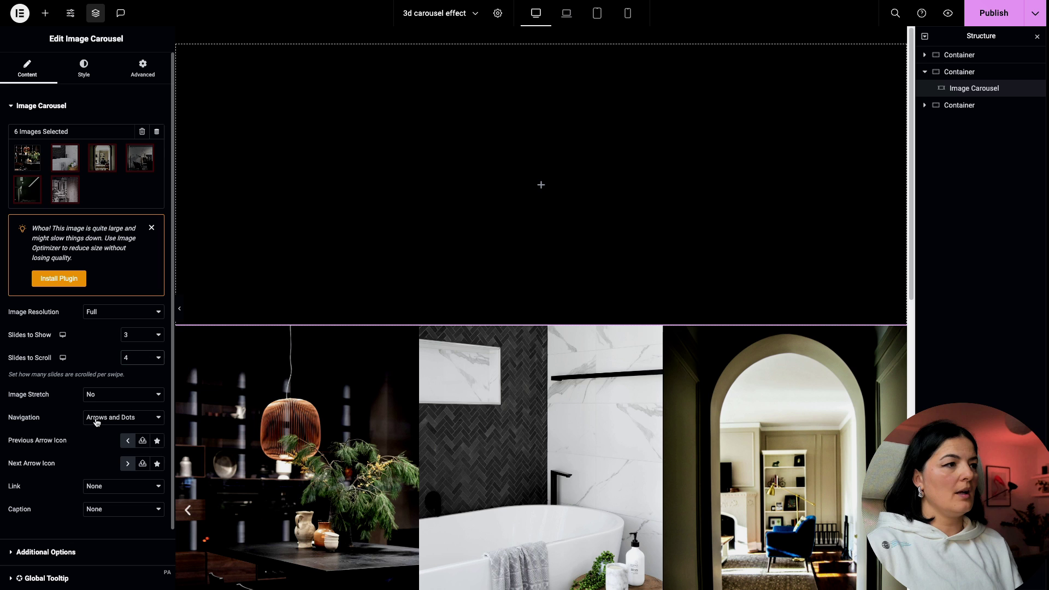
left_click(96, 419)
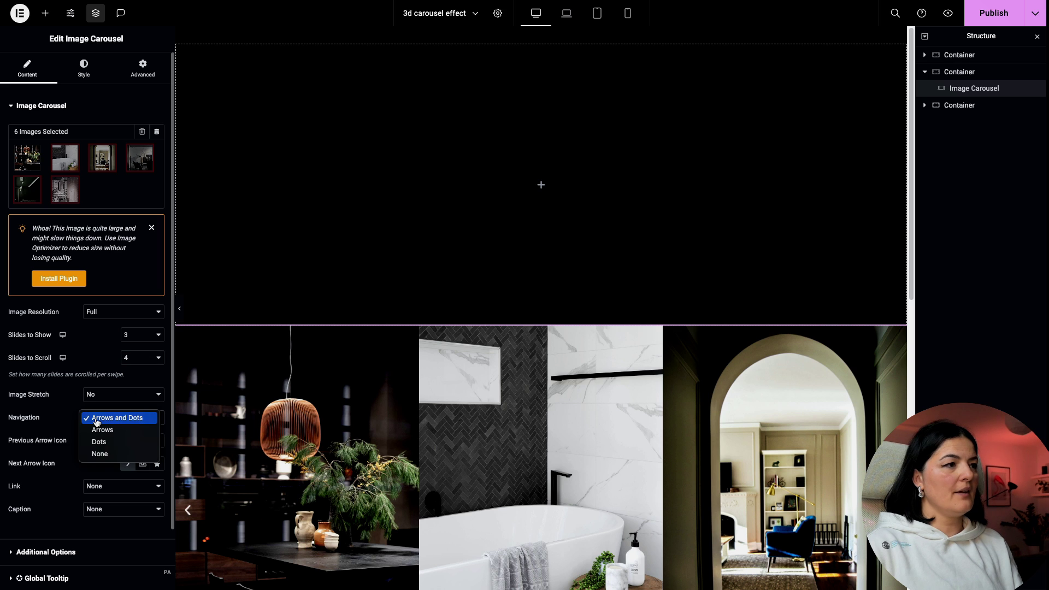
left_click(101, 455)
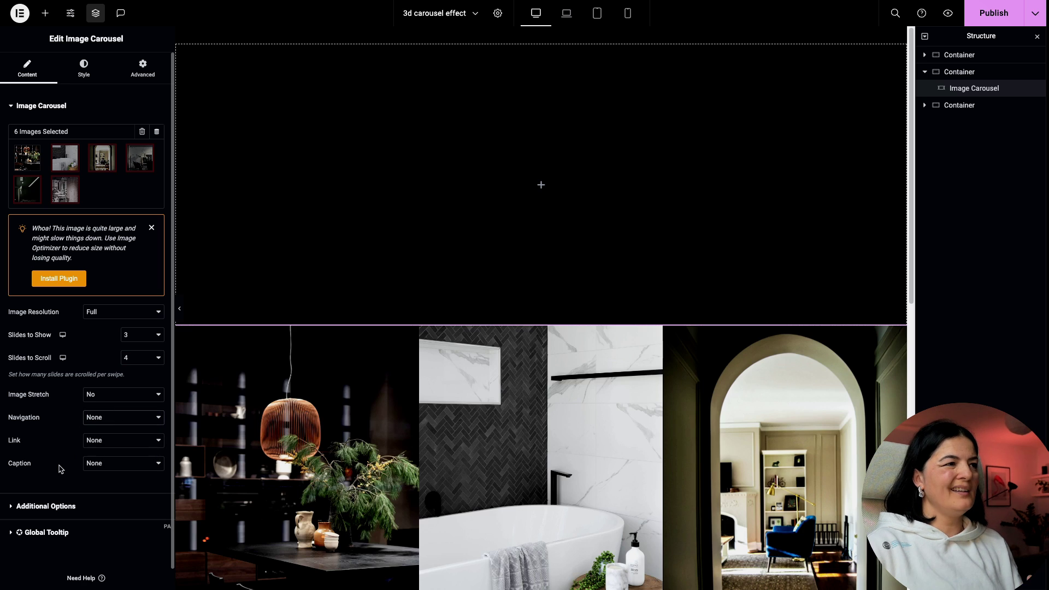
In Additional Options, set Autoplay to No and Animation Speed to 0
left_click(70, 507)
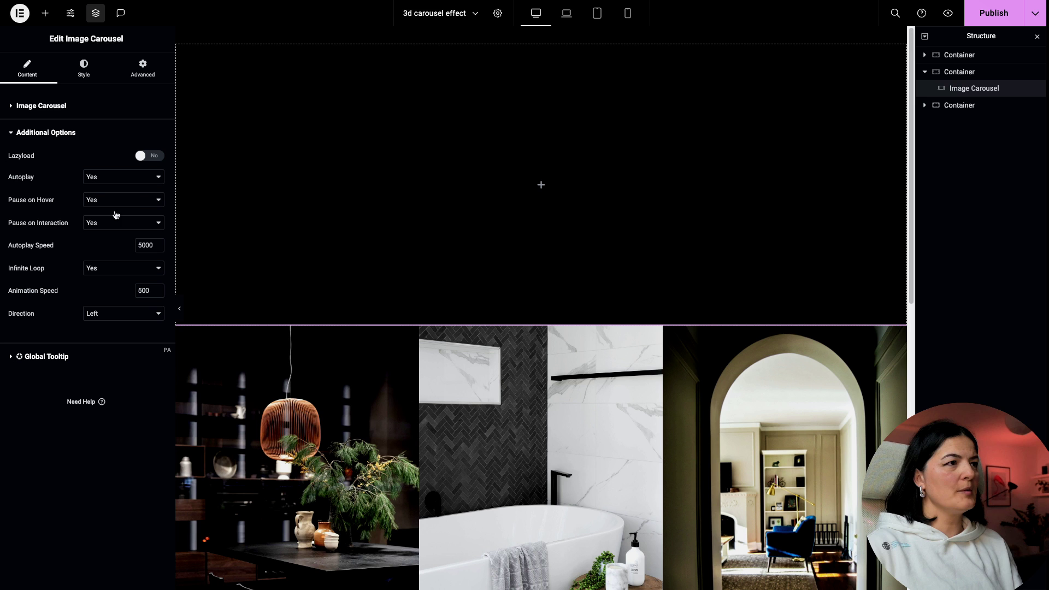
left_click(87, 179)
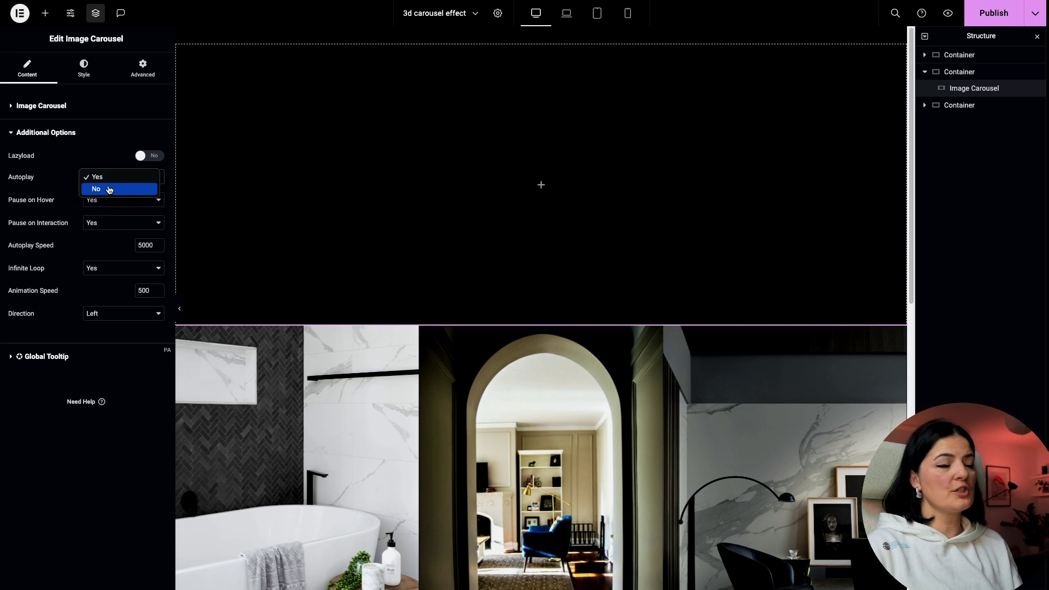
left_click(109, 189)
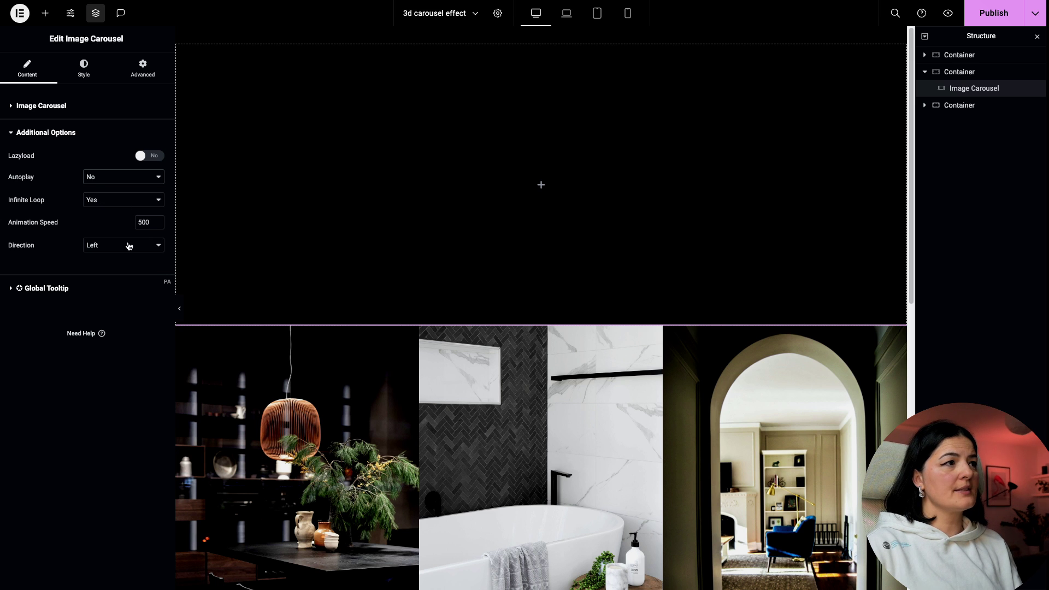
key("ctrl+a")
type("0")
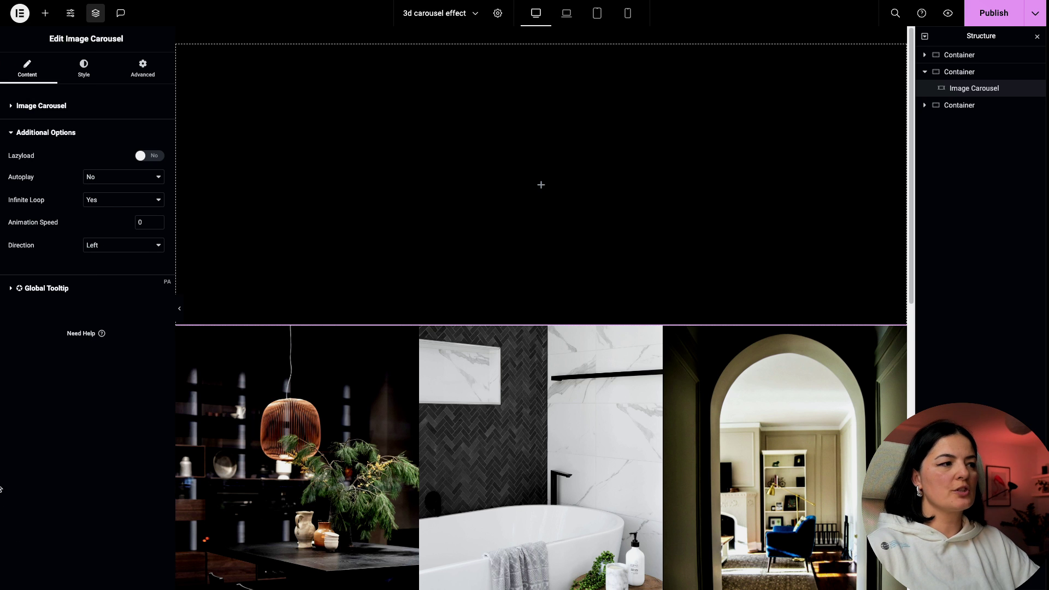
Check the other carousel editor page, then return to the 3d carousel effect editor
left_click(33, 494)
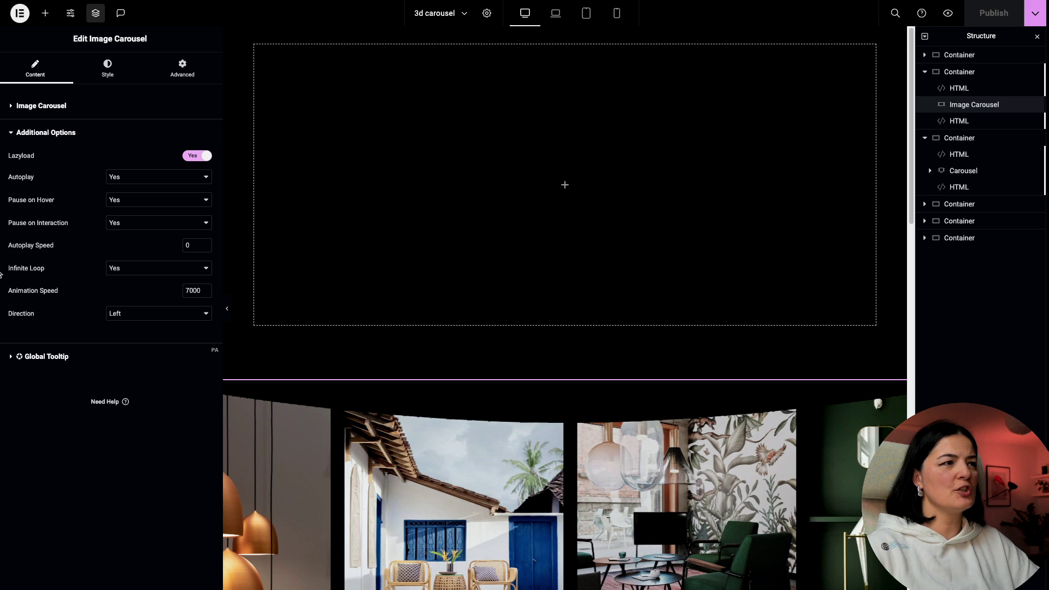
mouse_move(2, 274)
left_click(36, 518)
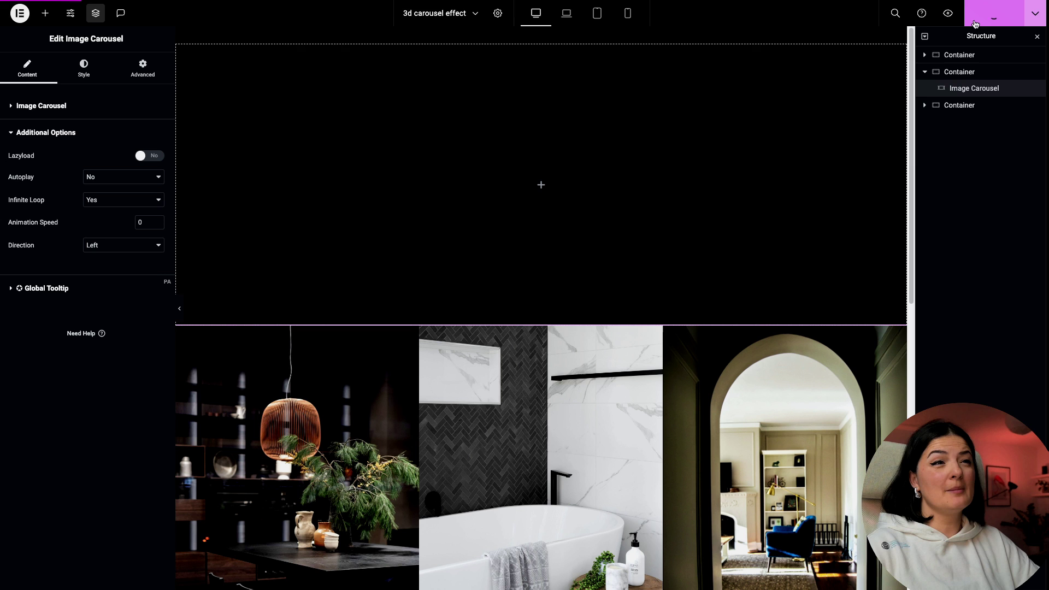
Set the carousel's Image Spacing to Custom 20 px, leaving vertical centring off
left_click(127, 132)
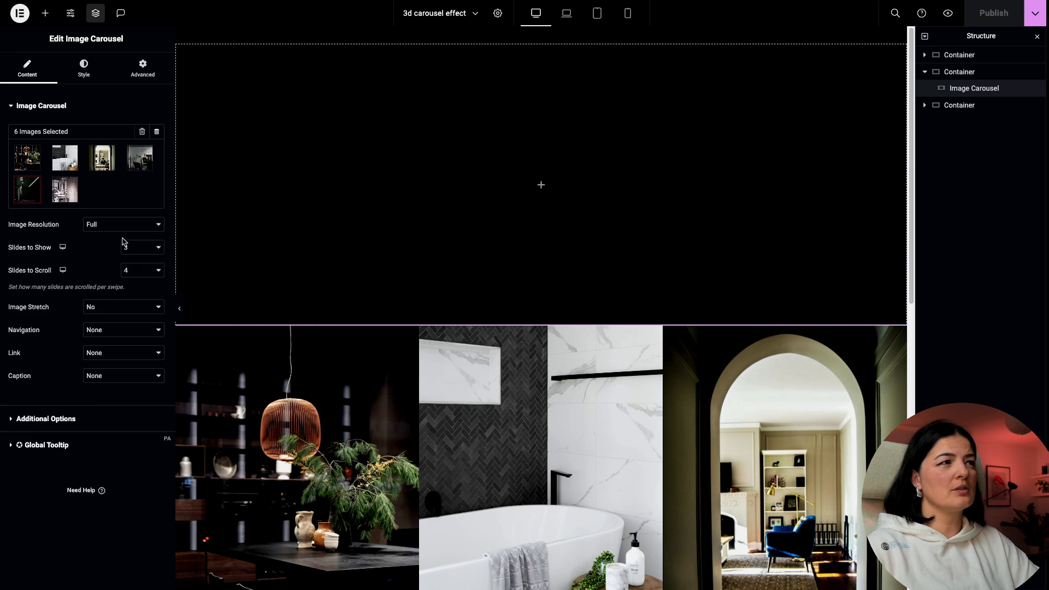
left_click(85, 64)
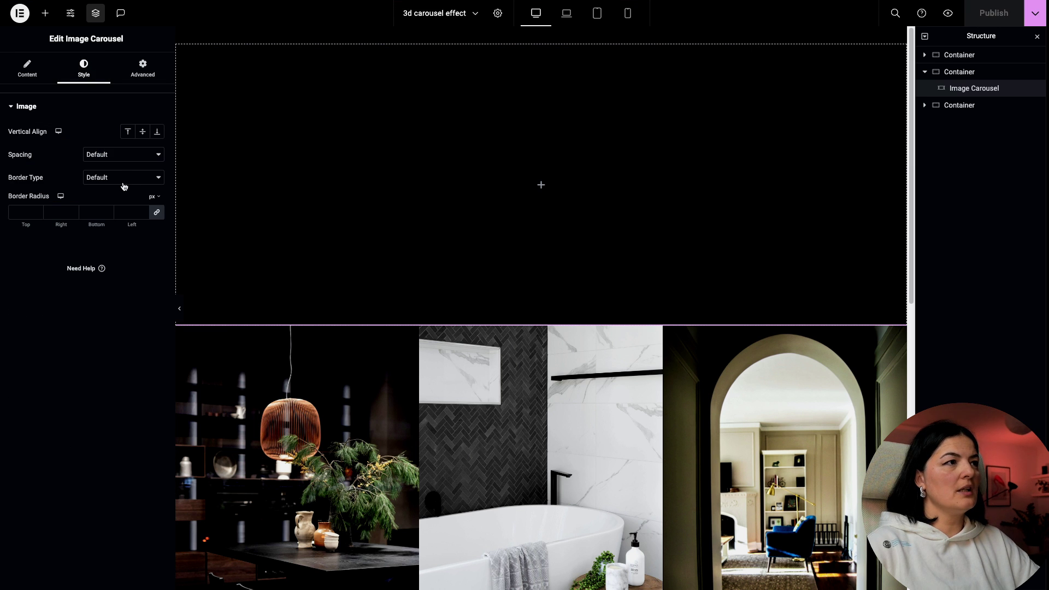
left_click(123, 155)
left_click(123, 169)
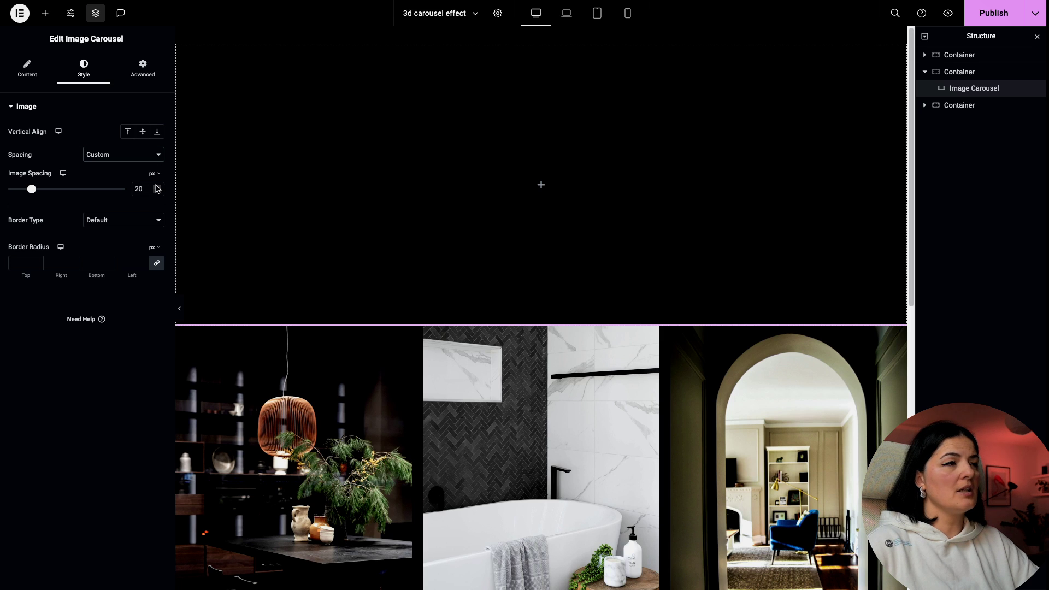
left_click(143, 135)
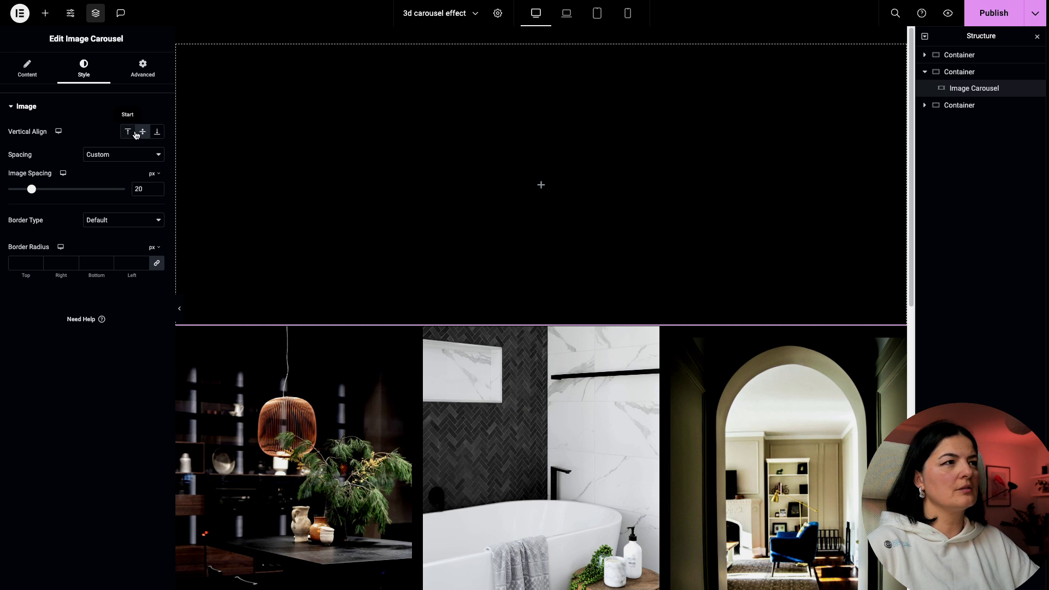
left_click(139, 134)
scroll(564, 363, "down", 2)
scroll(564, 362, "down", 2)
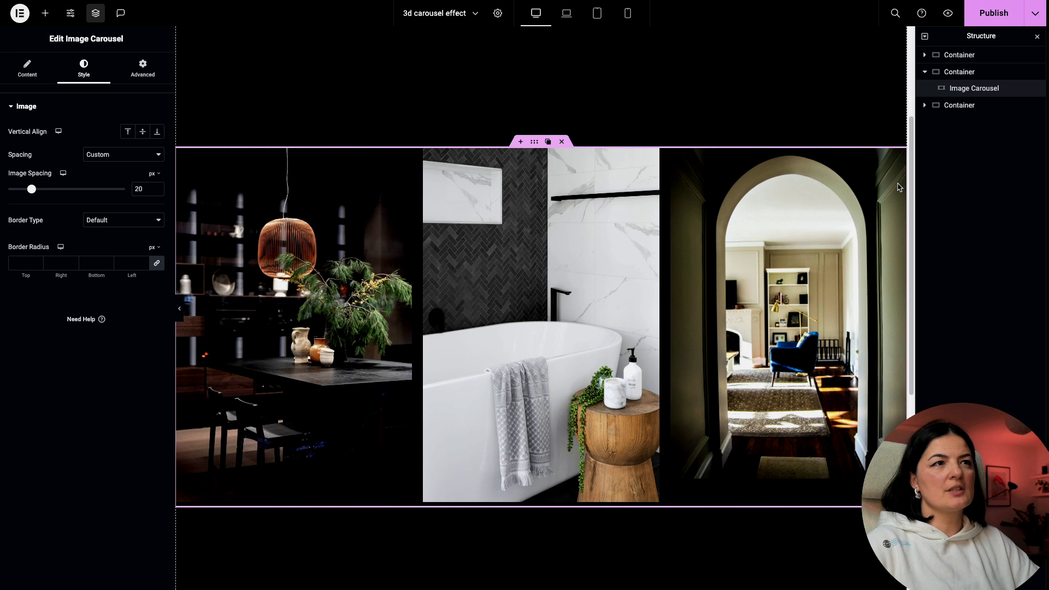
left_click(560, 183)
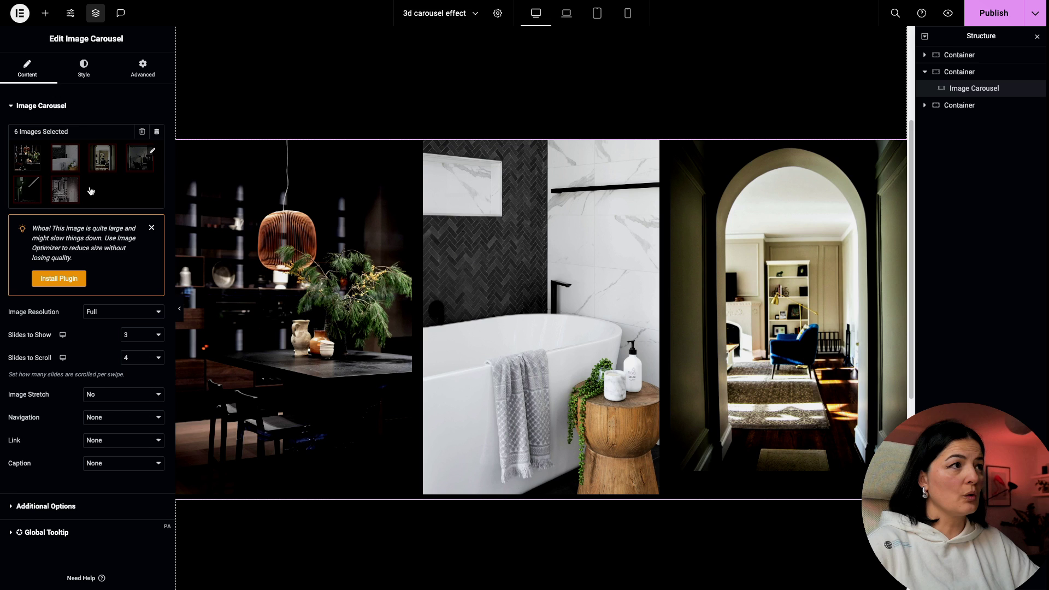
Remove the arched hallway image from the gallery and set Vertical Align to Center
left_click(117, 172)
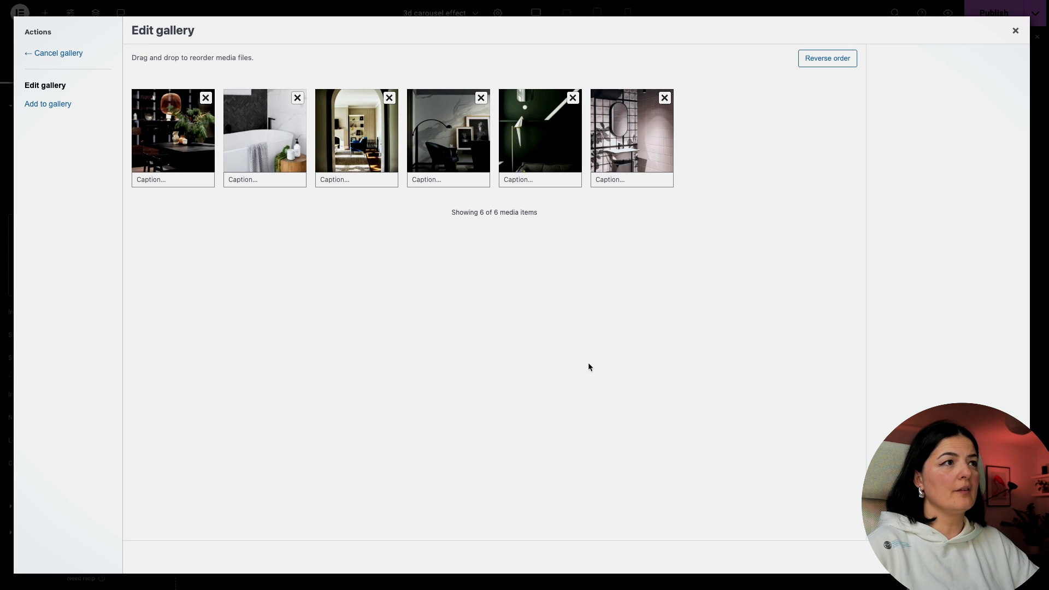
left_click(1015, 30)
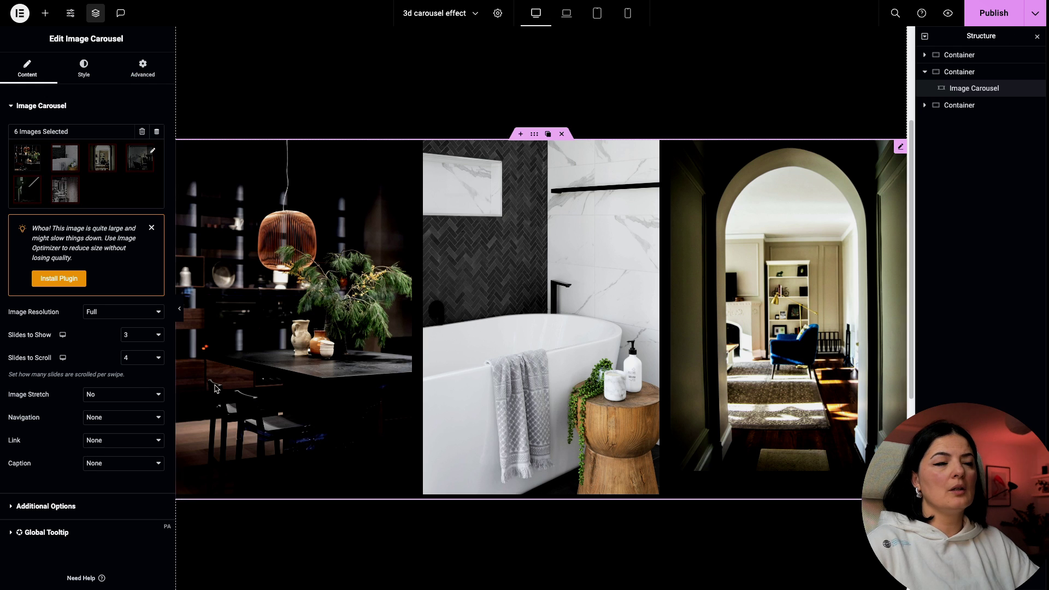
left_click(79, 173)
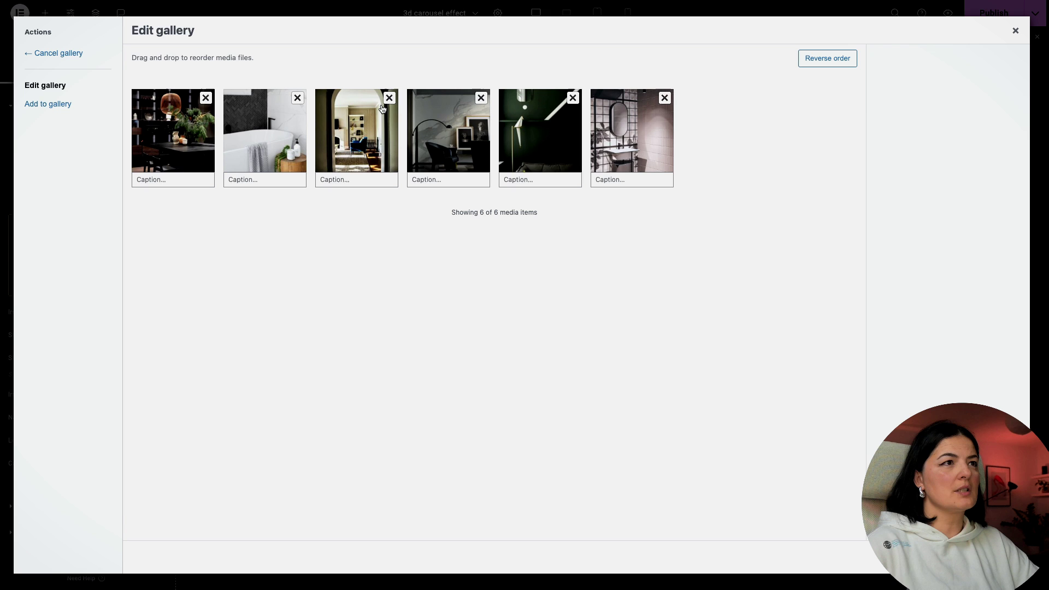
left_click(389, 98)
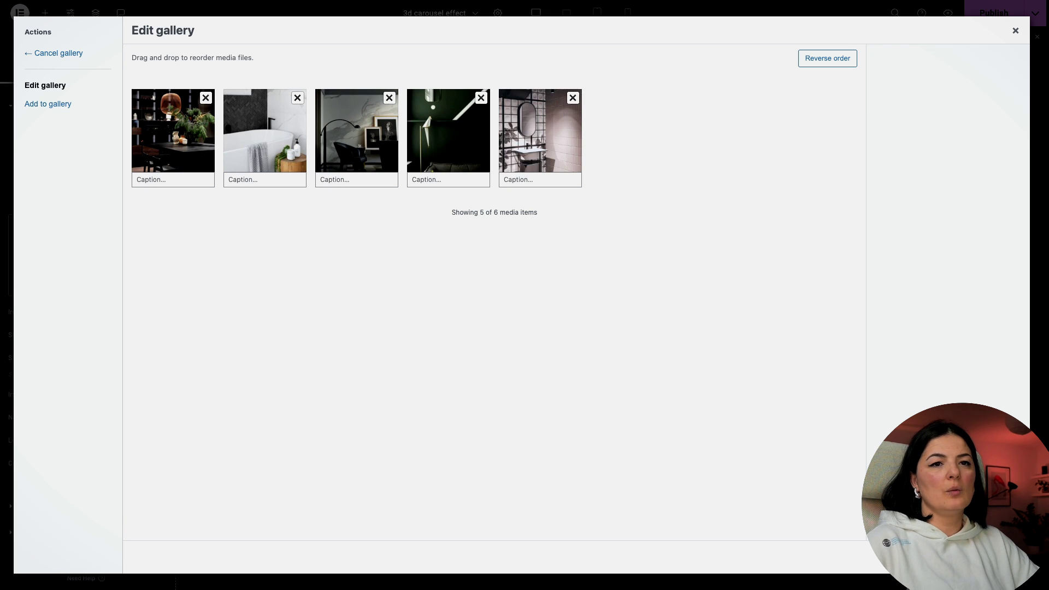
left_click(972, 557)
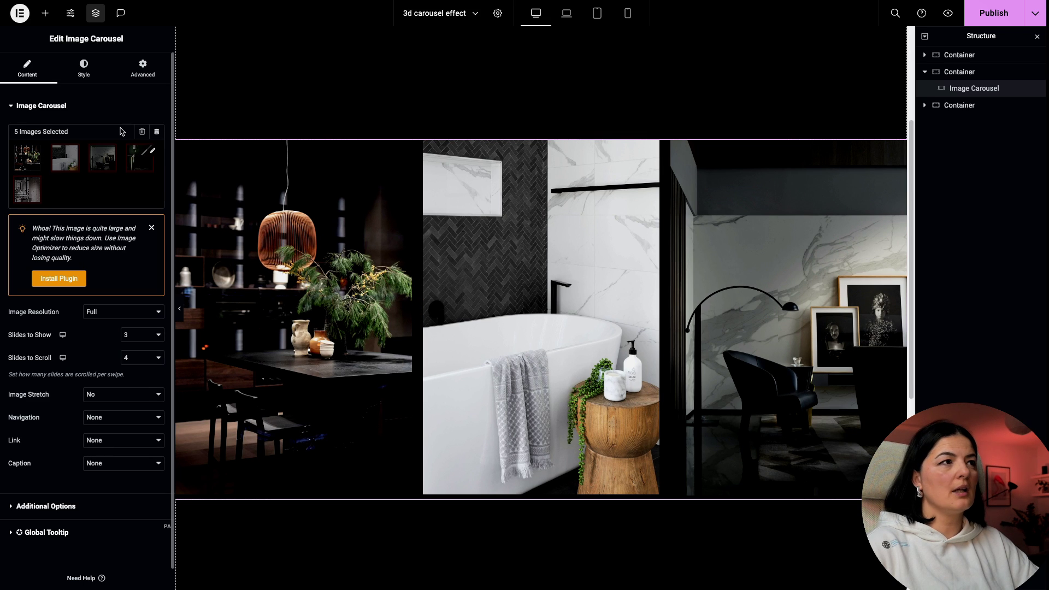
left_click(88, 74)
left_click(139, 135)
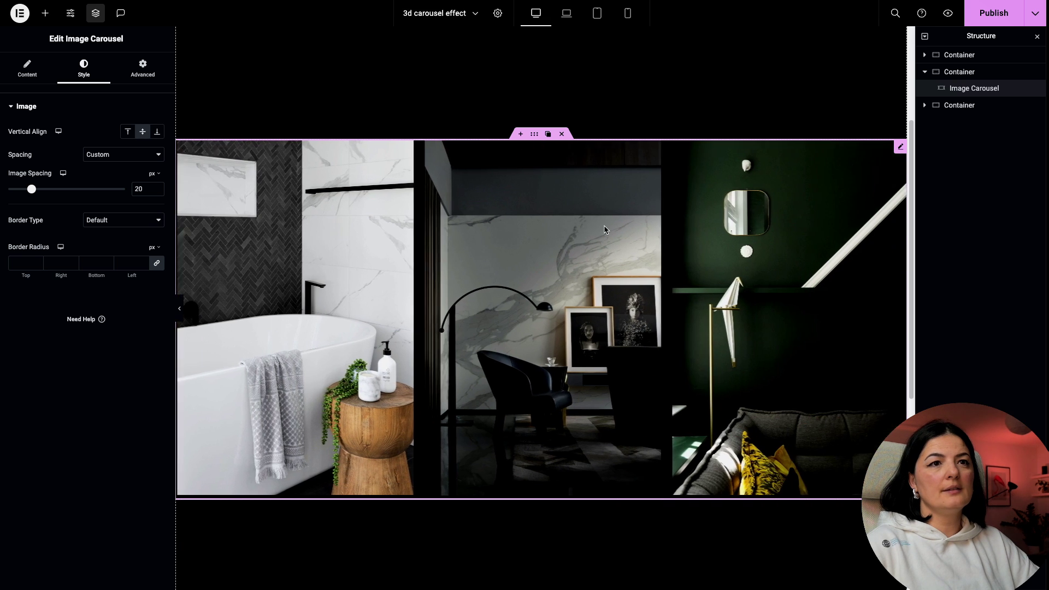
left_click_drag(604, 230, 250, 229)
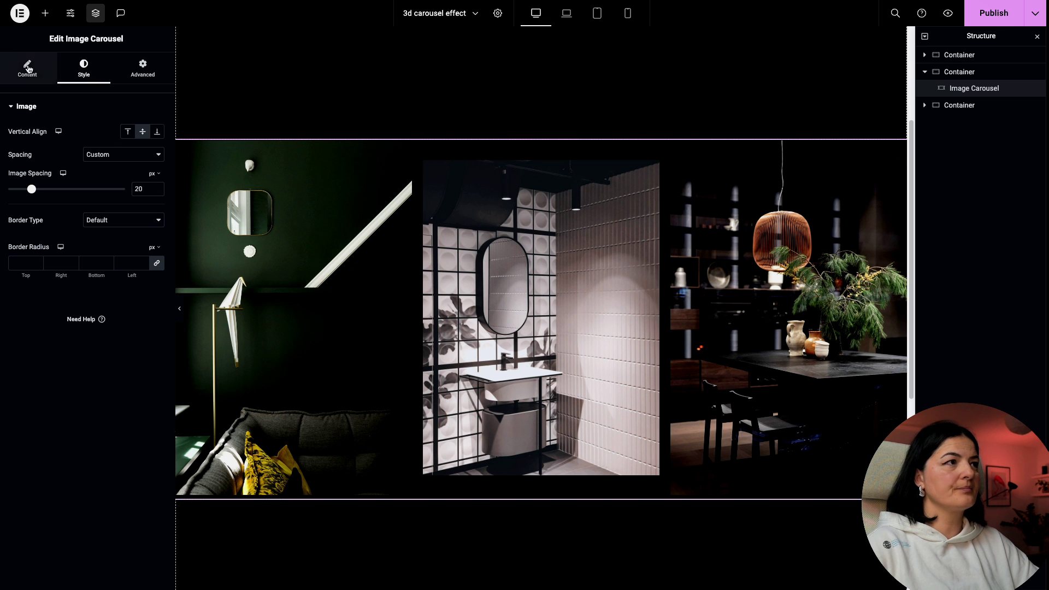
Remove the tiled bathroom image, leaving four images in the carousel
left_click(55, 68)
left_click(96, 174)
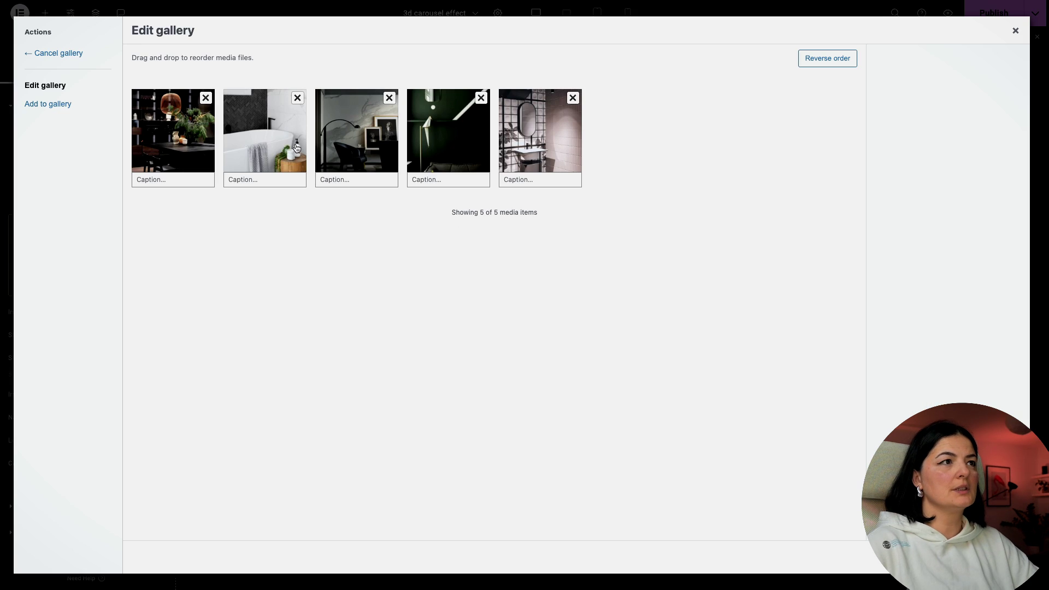
left_click(563, 99)
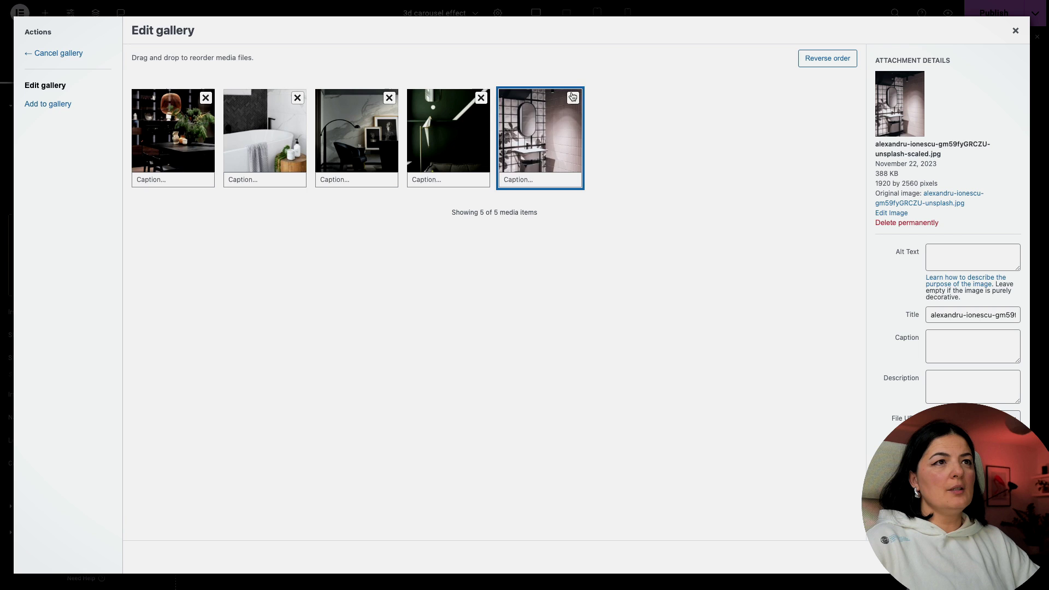
left_click(572, 98)
left_click(984, 558)
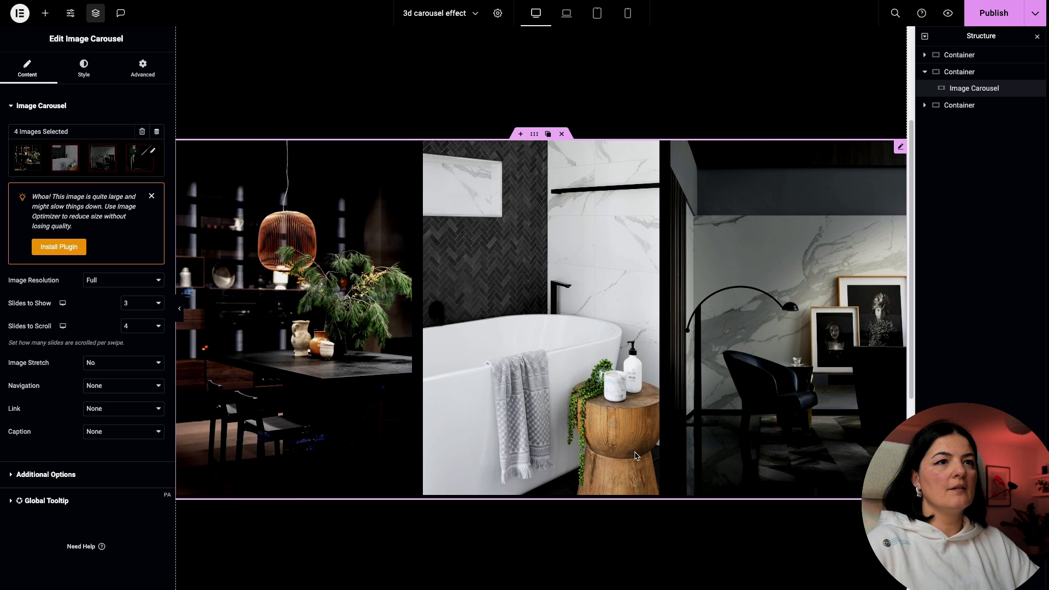
Publish the page changes
left_click(983, 22)
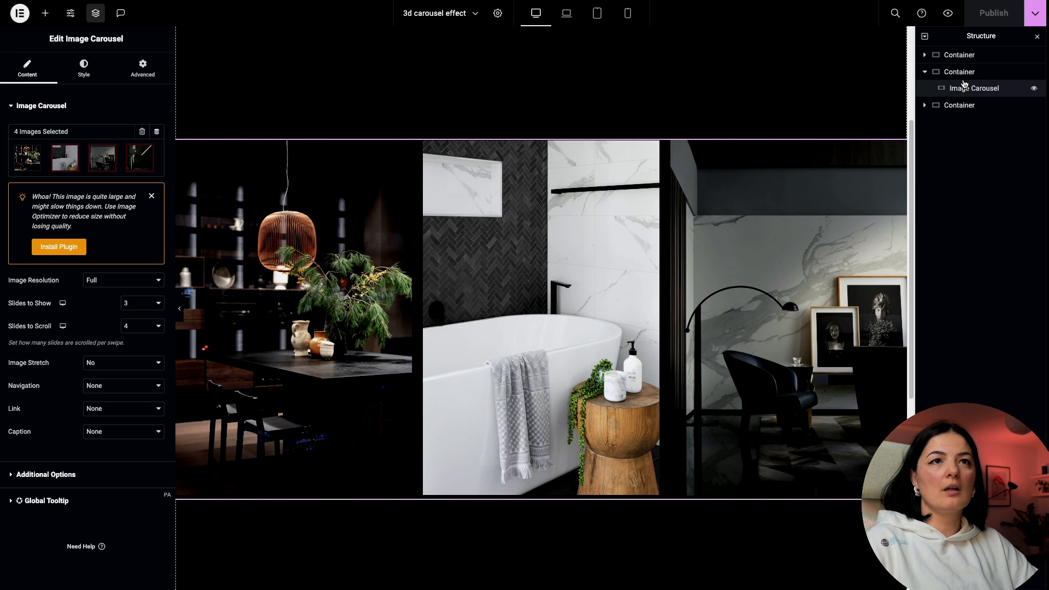
left_click(926, 72)
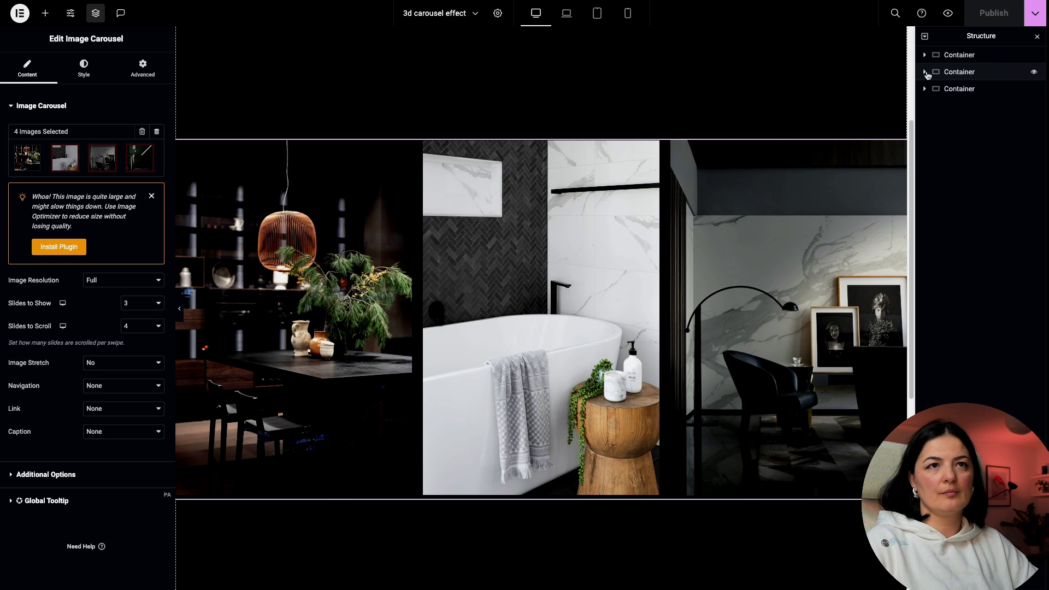
left_click(926, 72)
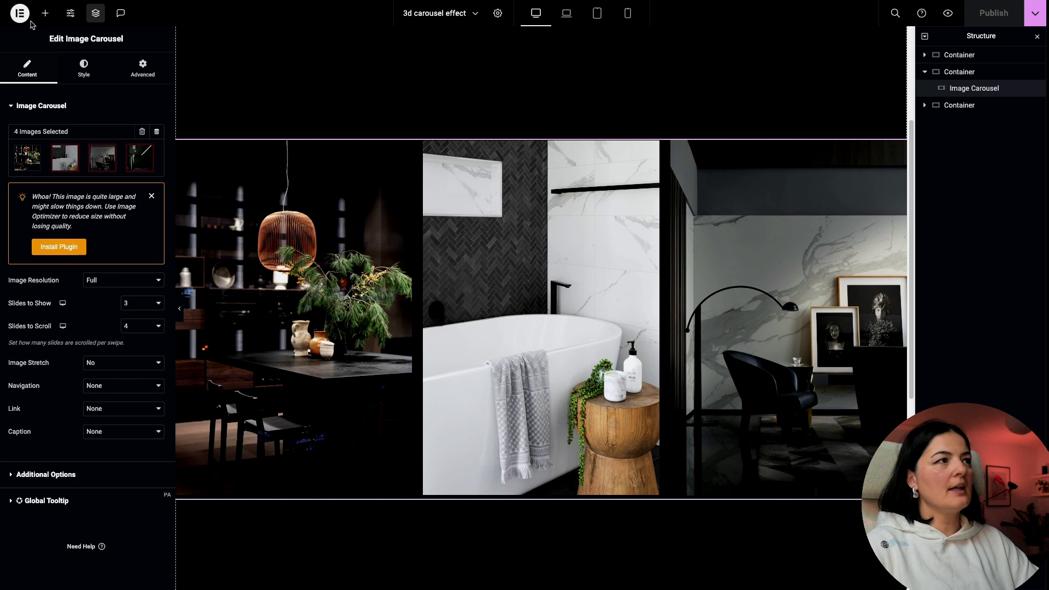
left_click(45, 13)
Add an HTML widget above the carousel, paste the SVG curve code, and edit its fill colour to green
left_click(64, 280)
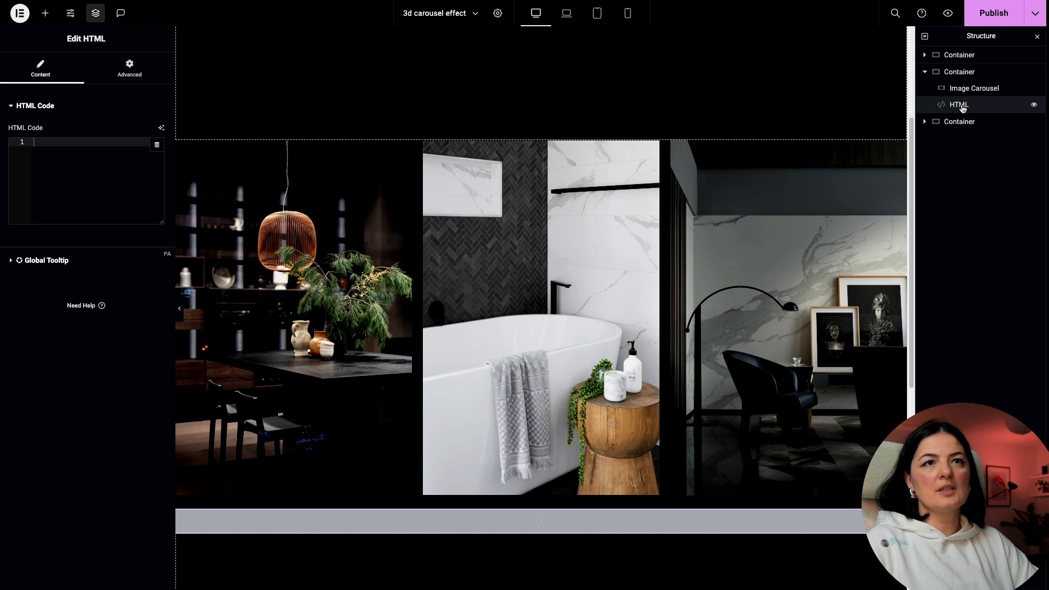
left_click_drag(962, 109, 966, 90)
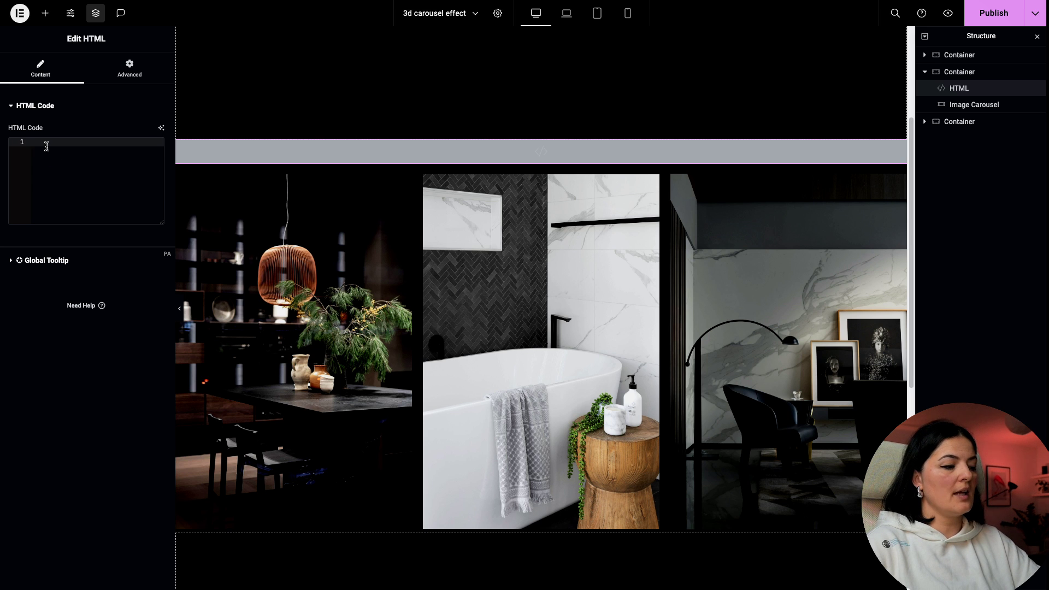
type("<svg version=\"1.1\" id=\"Layer_1\" xmlns=\"http://www.w3.org/2000/svg\" xmlns:xlink=\"http://www.w3.org/1999/xlink\" x=\"0px\" y=\"0px\" \t viewBox=\"0 0 804 50.167\" enable-background=\"new 0 0 804 50.167\" xml:space=\"preserve\"> <path fill=\"#0B0B0B\" d=\"M804,0v16.671c0,0-204.974,33.496-401.995,33.496C204.974,50.167,0,16.671,0,16.671V0H804z\"/> </svg>")
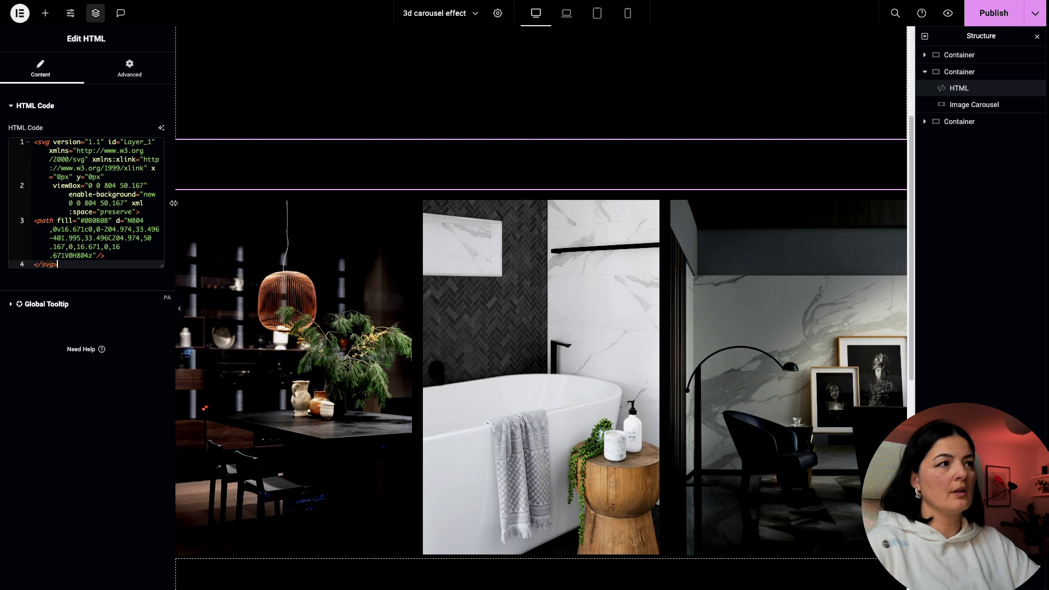
left_click_drag(173, 203, 348, 195)
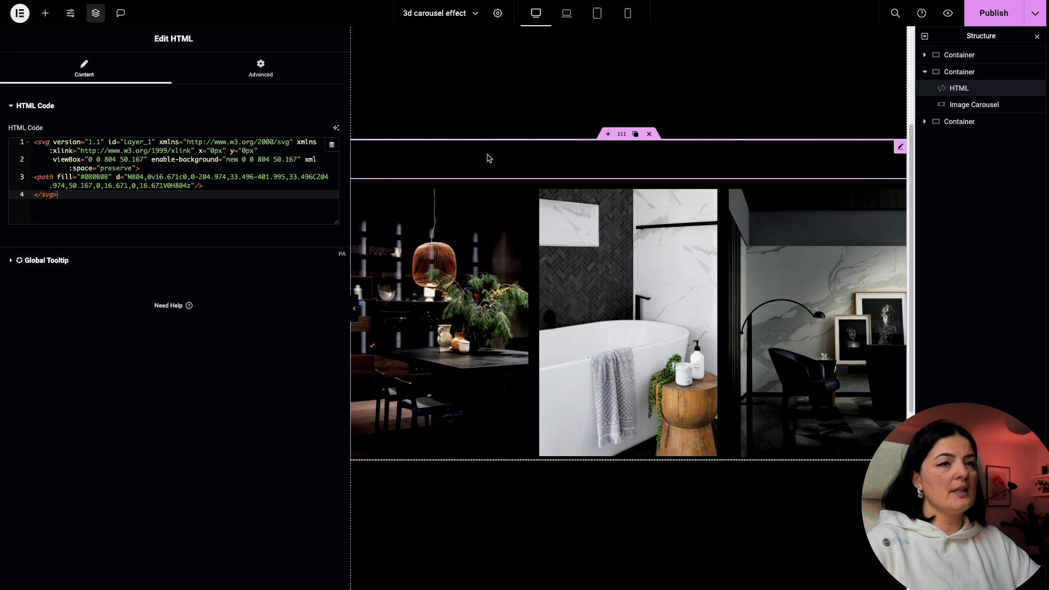
left_click(108, 176)
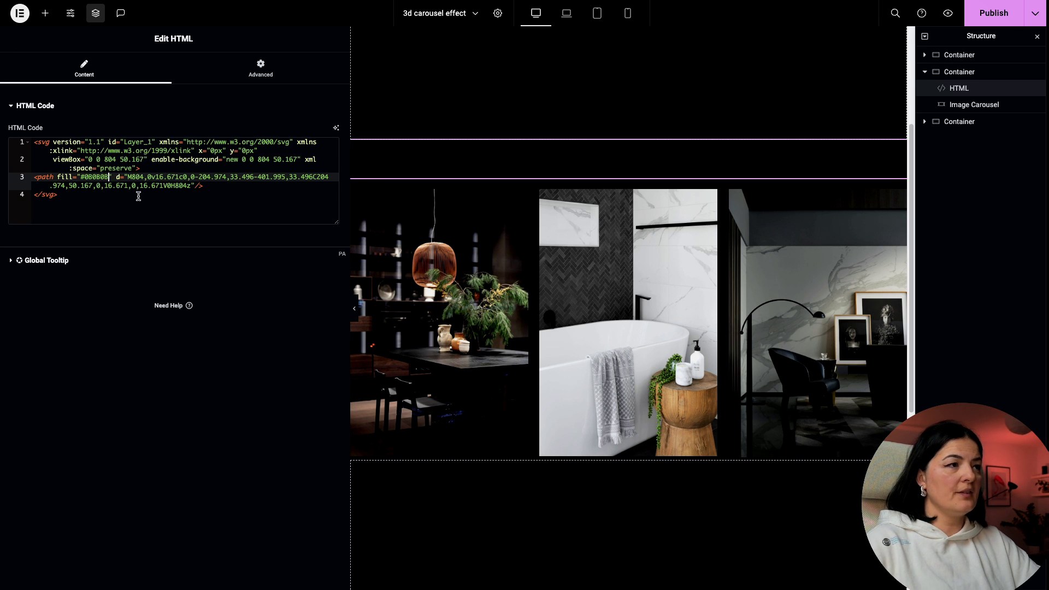
key("BackSpace")
key("BackSpace")
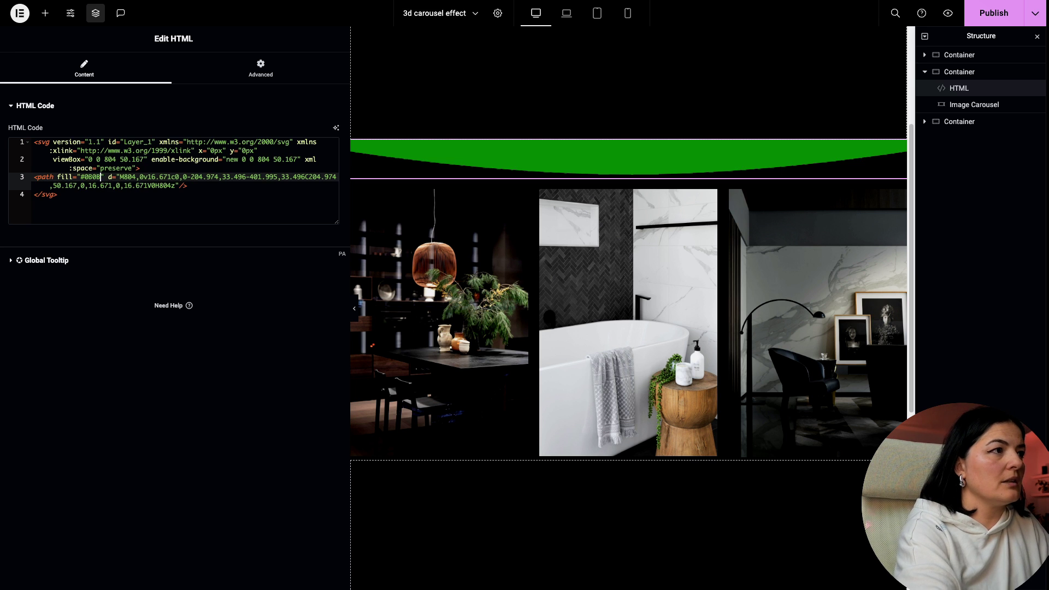
left_click(146, 200)
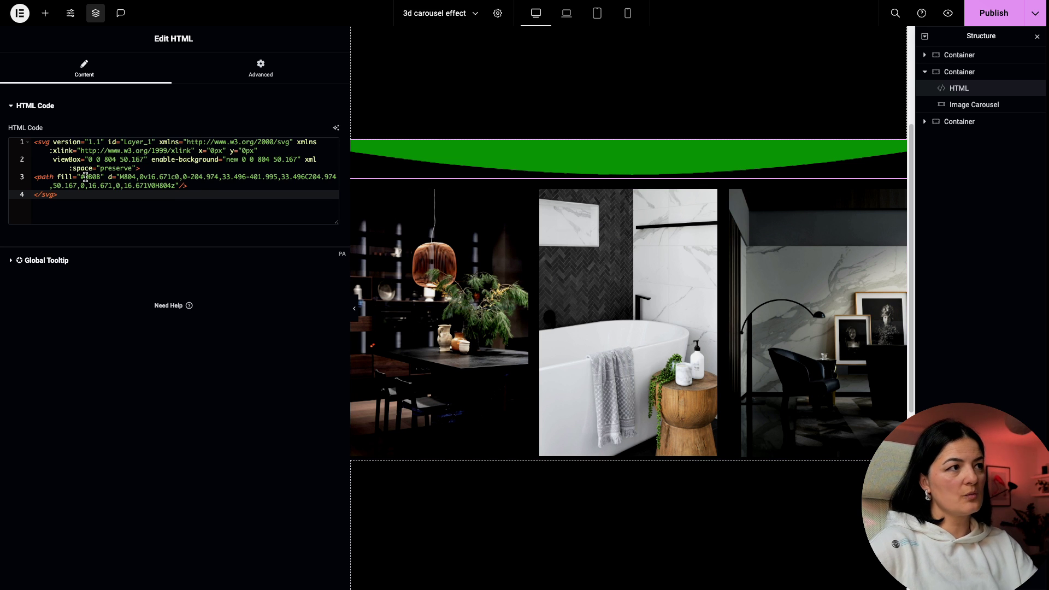
left_click_drag(86, 178, 102, 177)
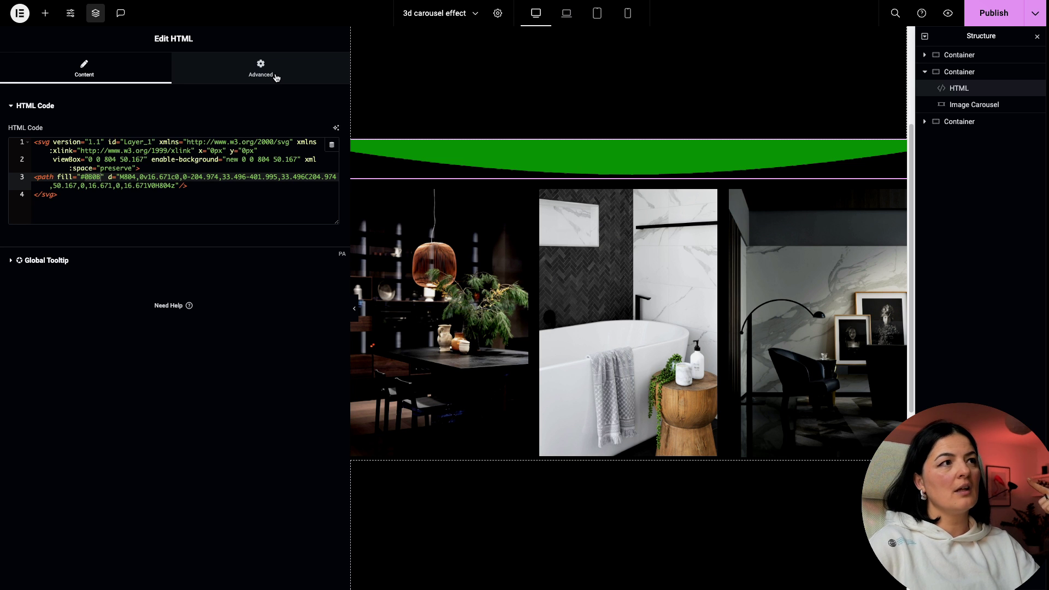
Set the curve widget's Position to Absolute with both offsets in percent
left_click(276, 78)
scroll(218, 440, "down", 3)
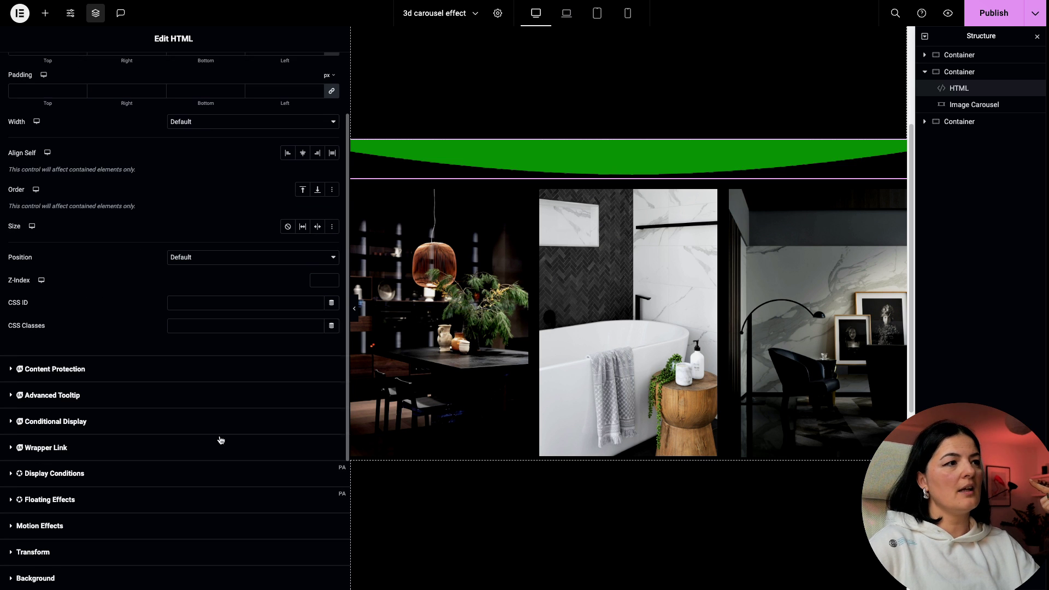
left_click(206, 251)
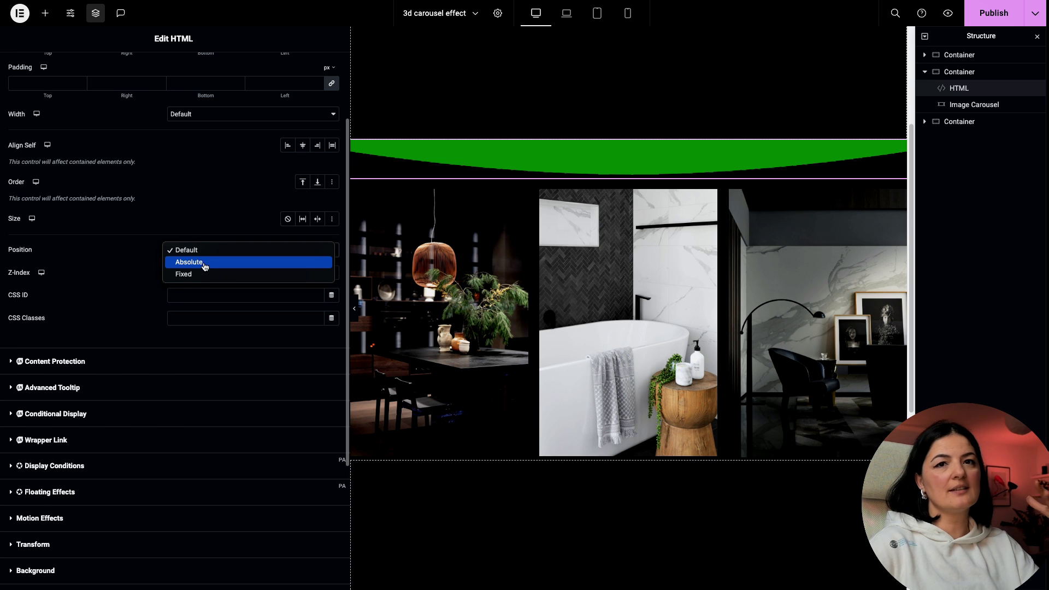
left_click(205, 262)
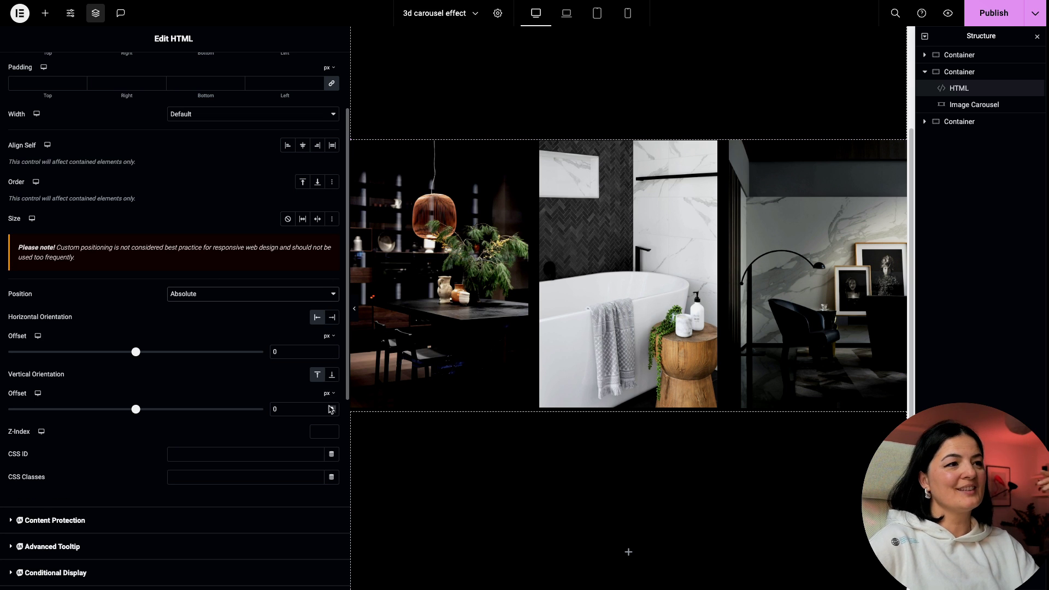
left_click(329, 337)
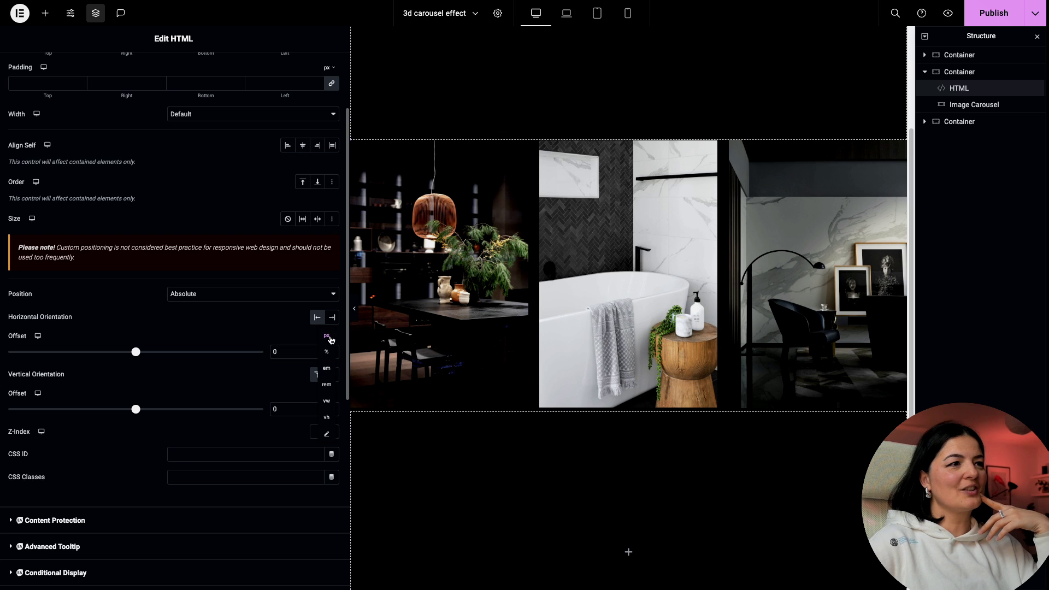
left_click(327, 351)
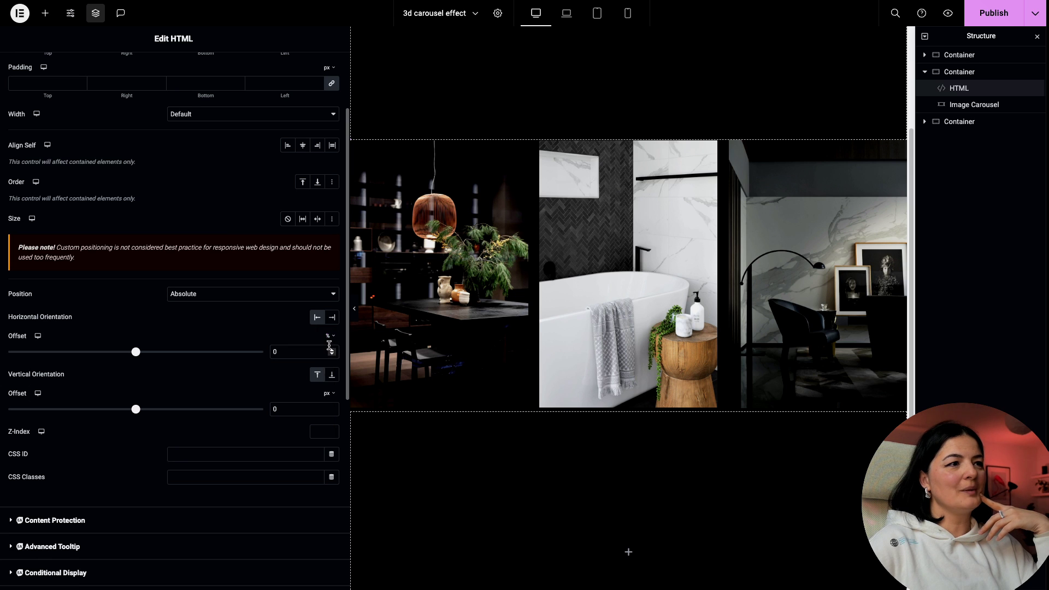
left_click(332, 396)
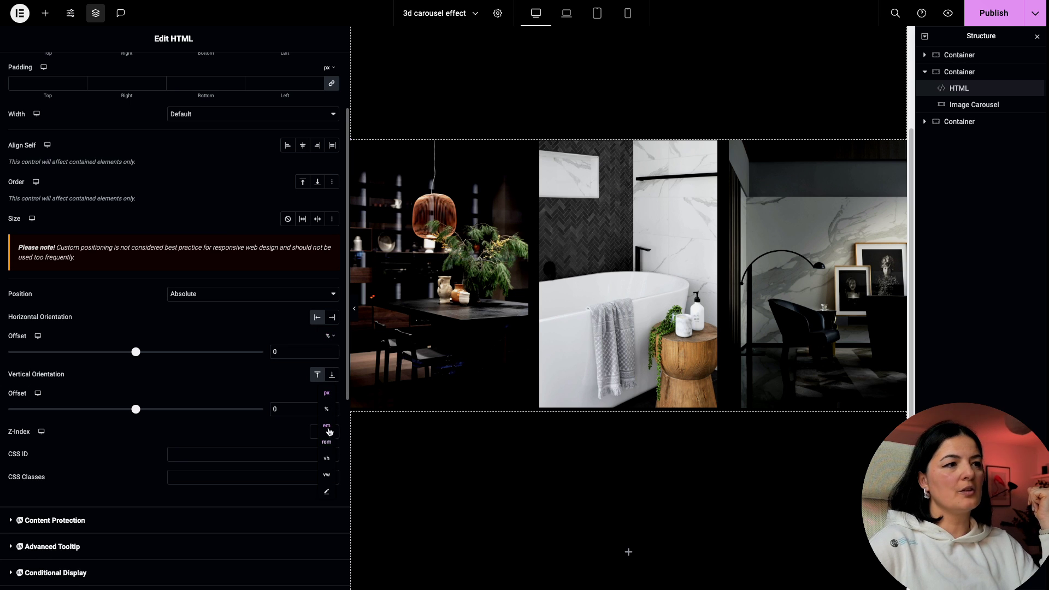
left_click(327, 409)
Give the curve a Custom width of 100% and a Z-Index of 2
scroll(166, 316, "up", 1)
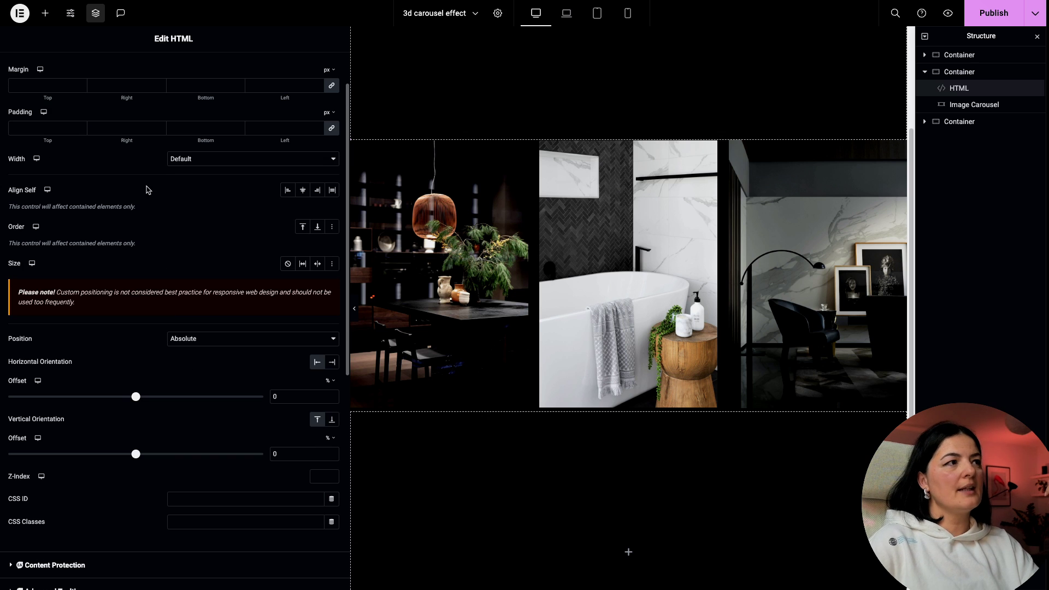
left_click(182, 160)
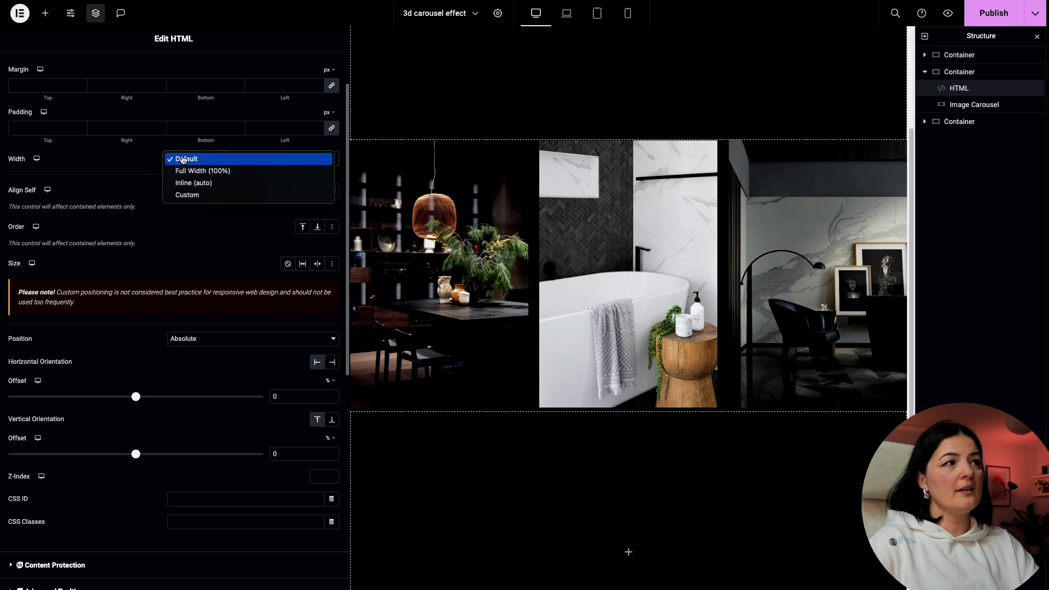
left_click(188, 195)
left_click_drag(9, 194, 283, 196)
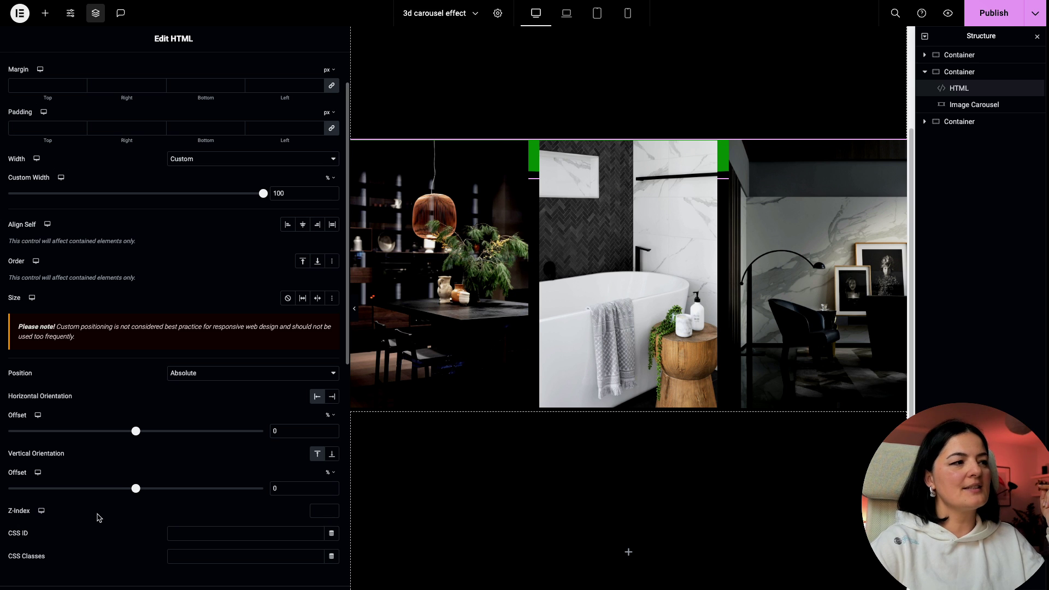
left_click(331, 508)
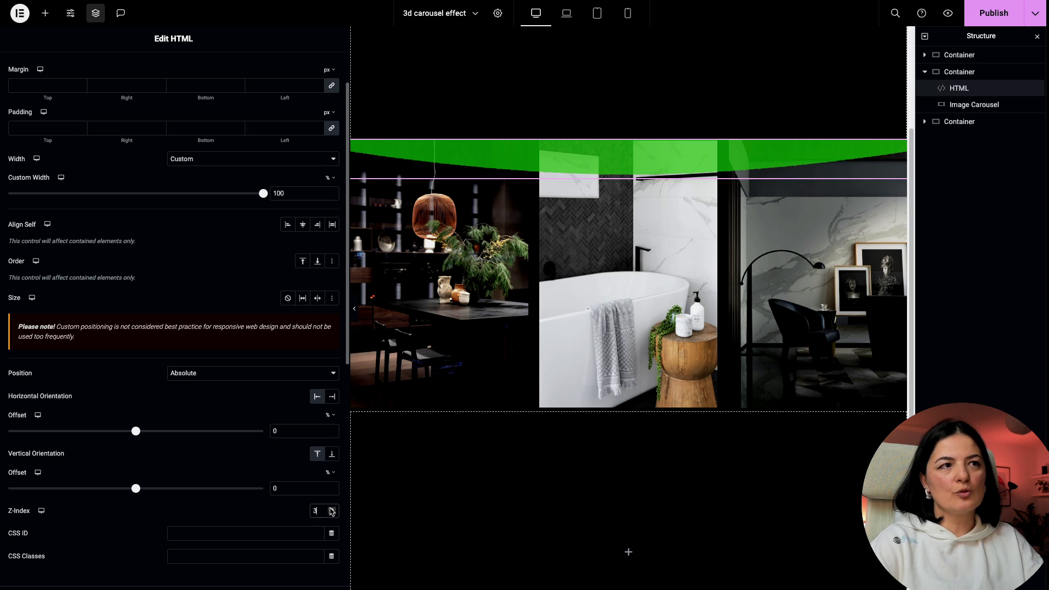
left_click(332, 514)
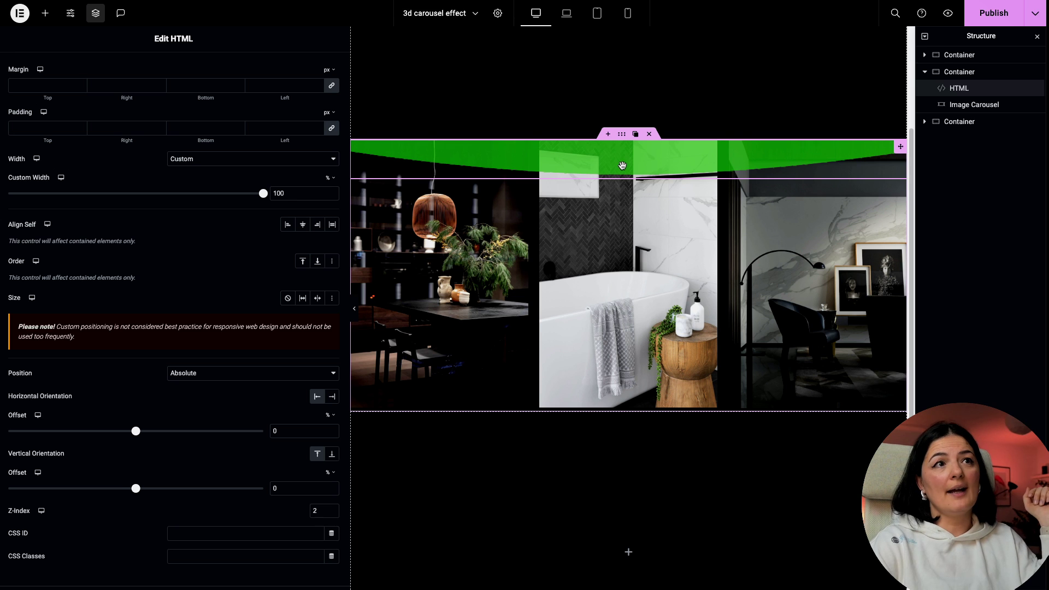
mouse_move(900, 150)
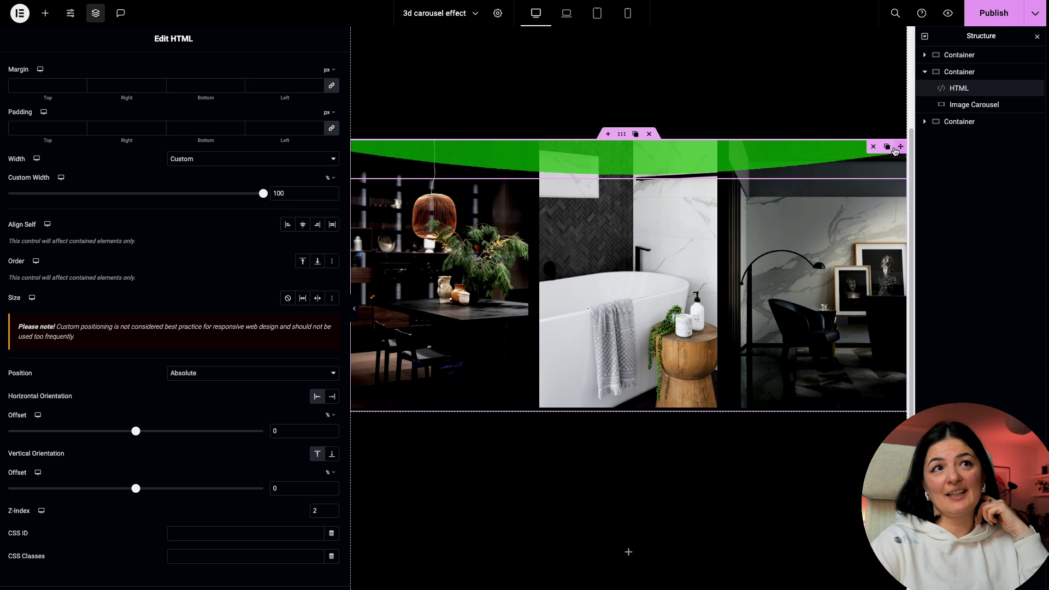
Duplicate the curve widget, move the copy below the Image Carousel, and set its Vertical Orientation to Bottom
right_click(951, 88)
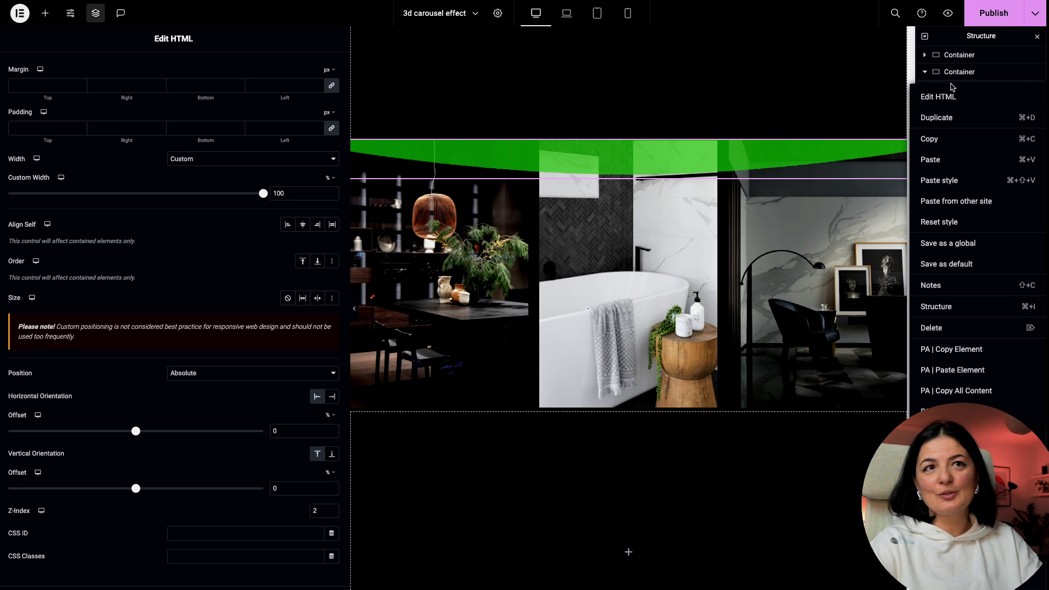
left_click(939, 117)
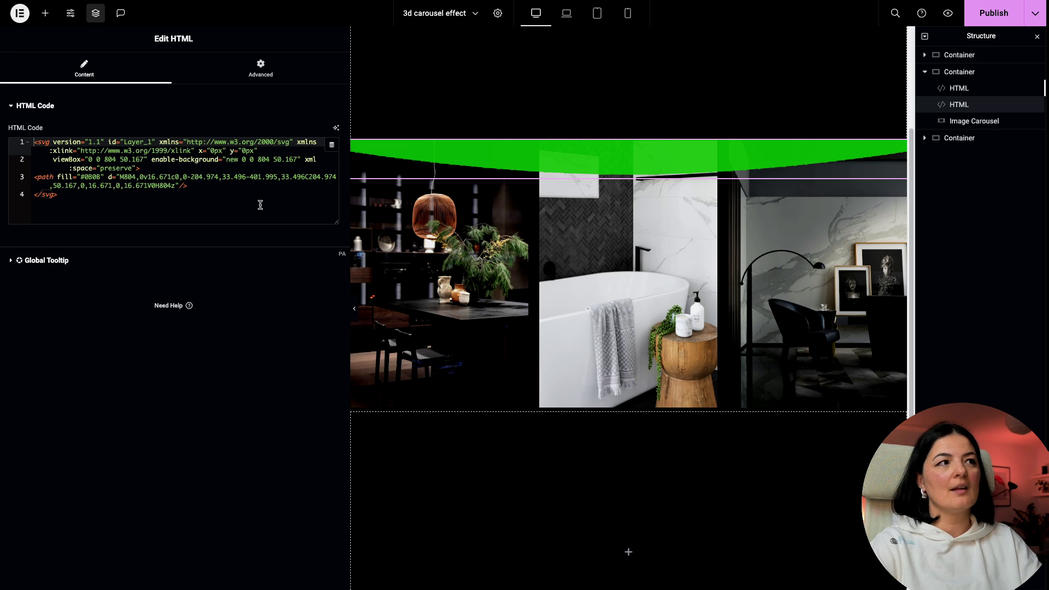
left_click_drag(945, 103, 950, 136)
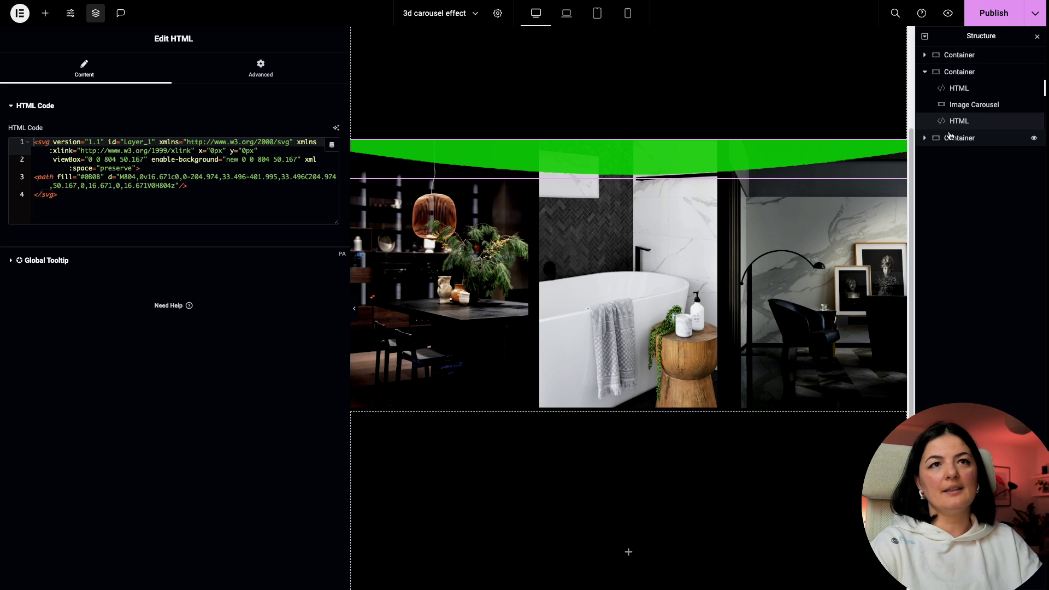
left_click(260, 69)
scroll(236, 485, "down", 3)
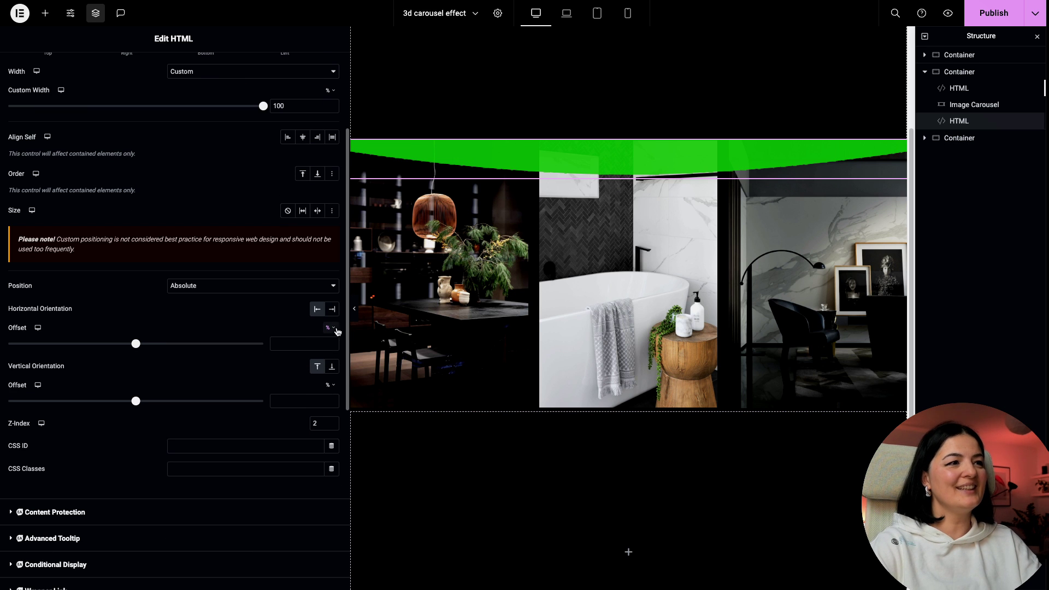
left_click(332, 367)
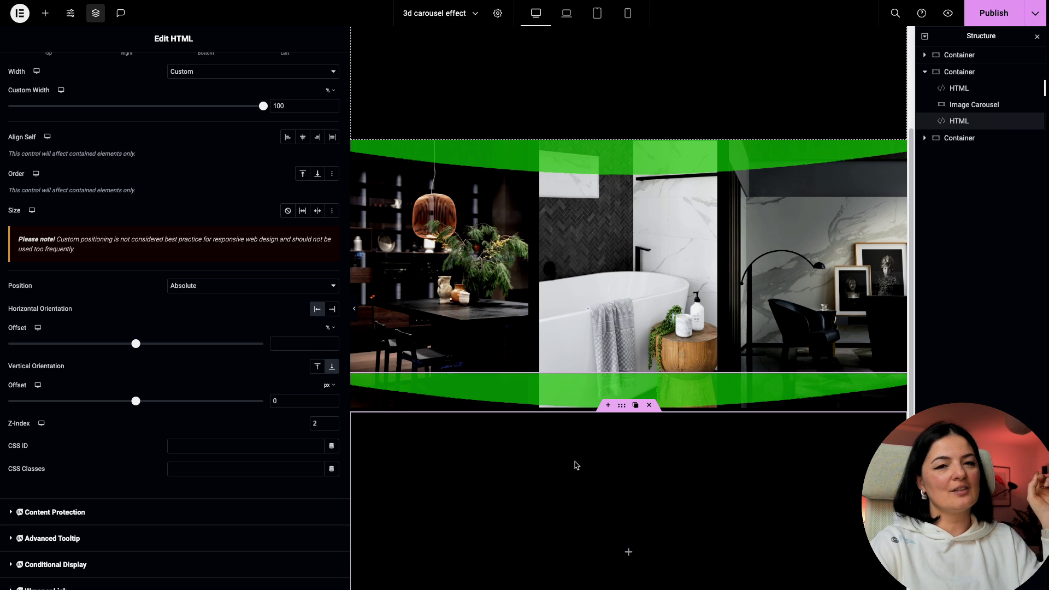
scroll(131, 514, "down", 5)
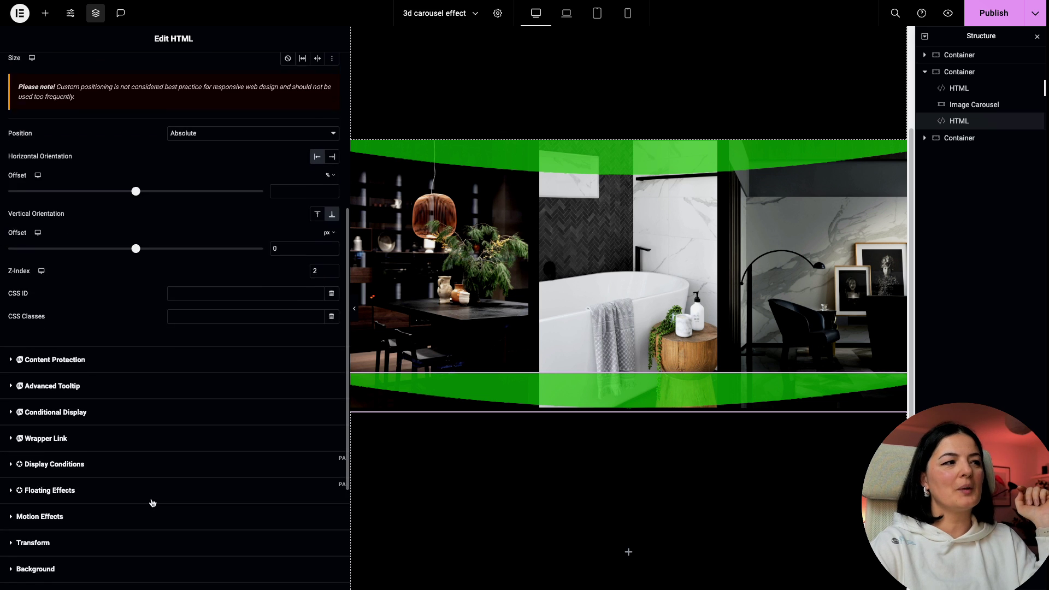
Rotate the bottom curve widget 180° under Advanced > Transform so it bulges downward
left_click(33, 444)
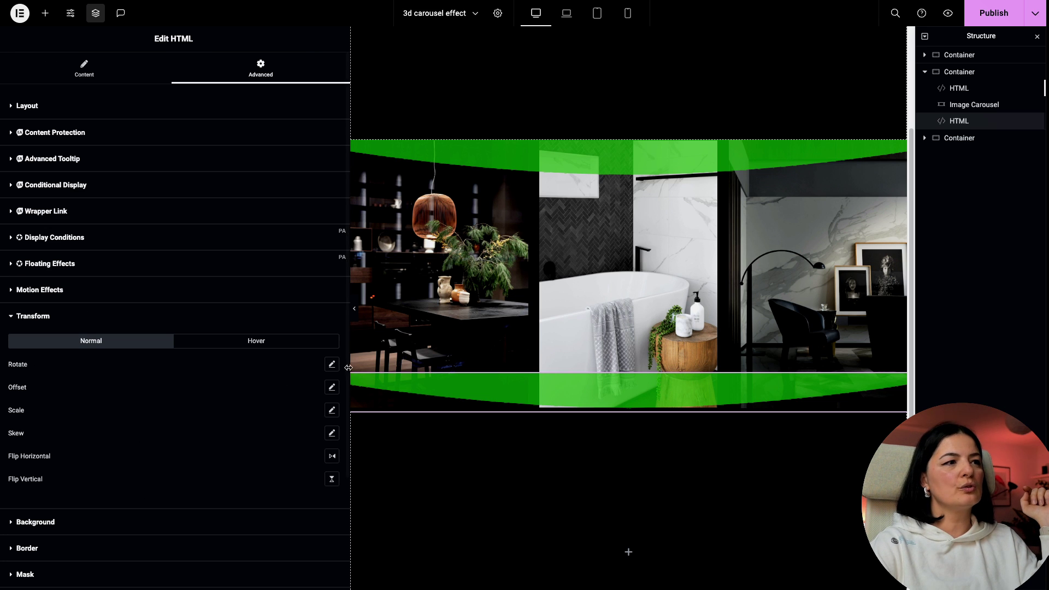
left_click(331, 364)
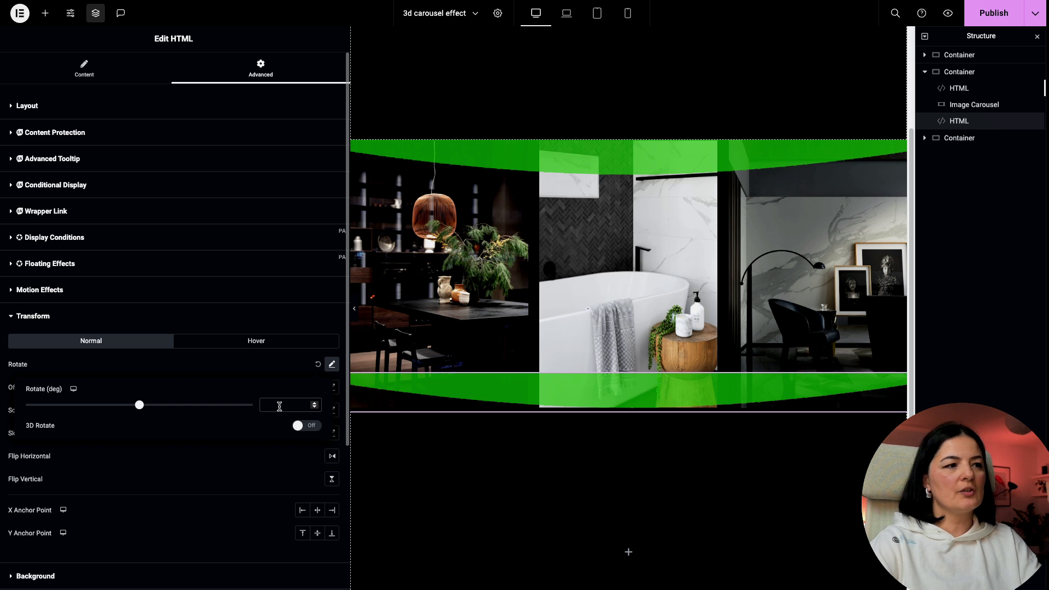
type("180")
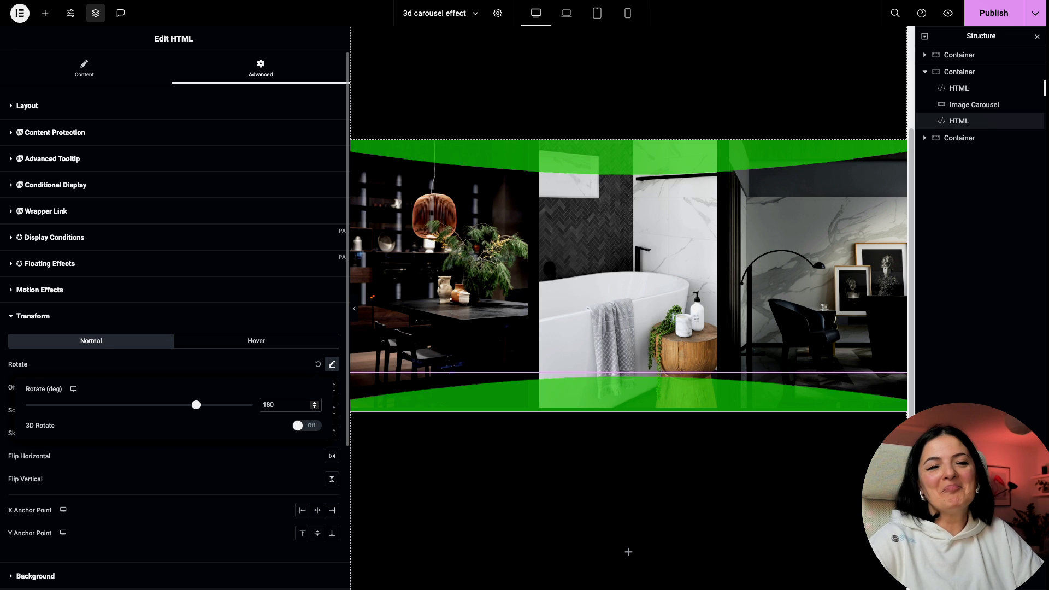
left_click(897, 150)
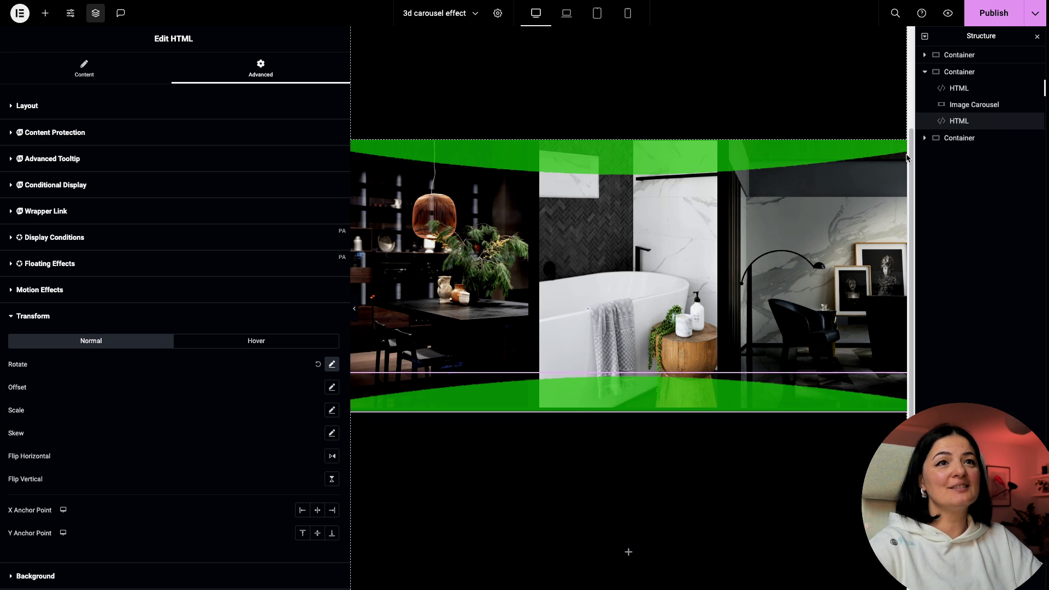
Change the SVG fill from #0B0B to #0B0B0 in both the top and bottom curve HTML widgets
left_click(768, 157)
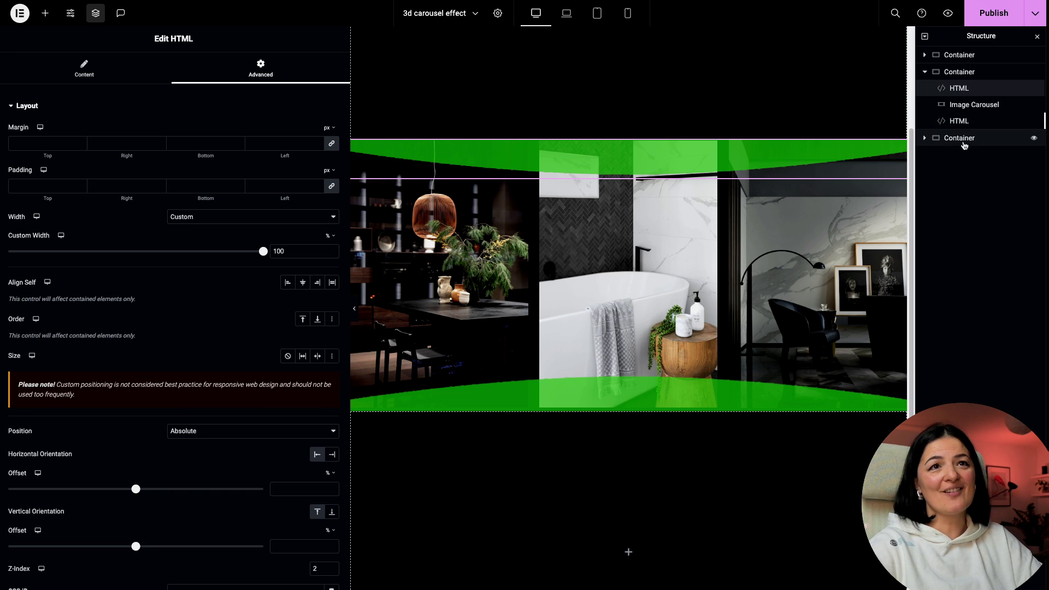
left_click(85, 70)
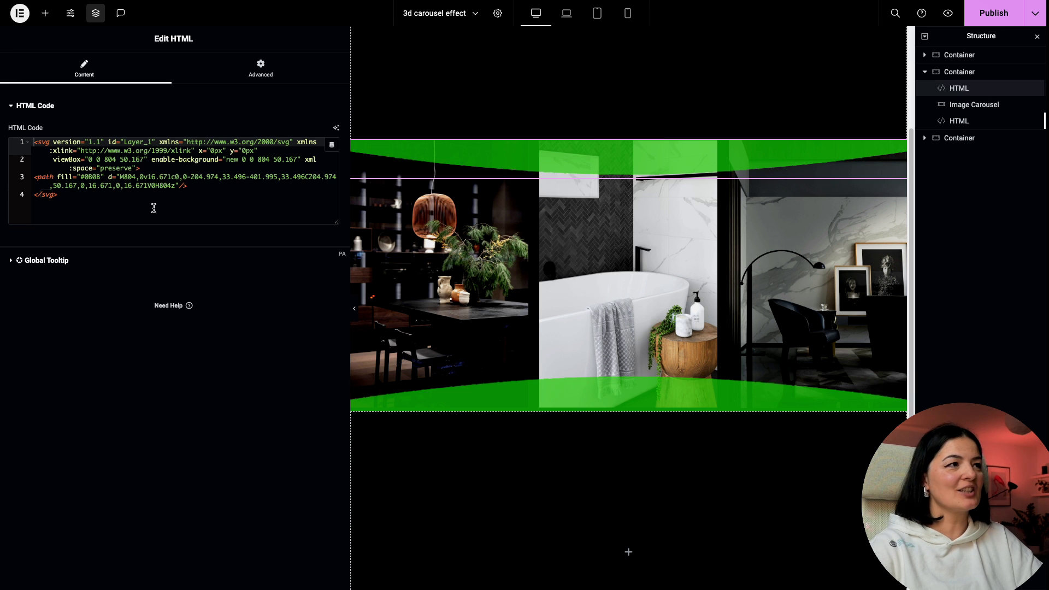
left_click(100, 176)
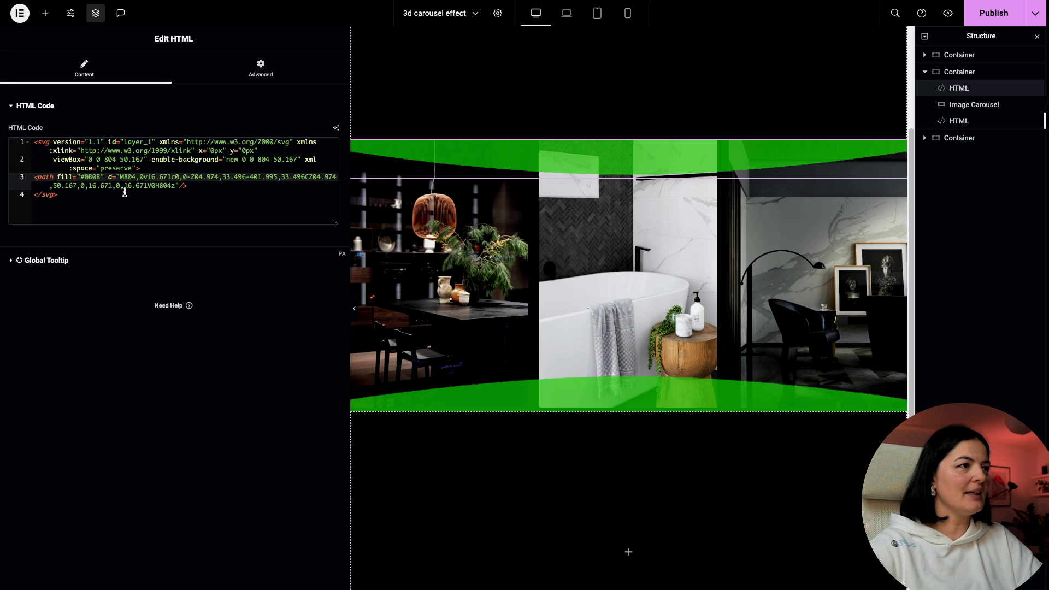
type("0")
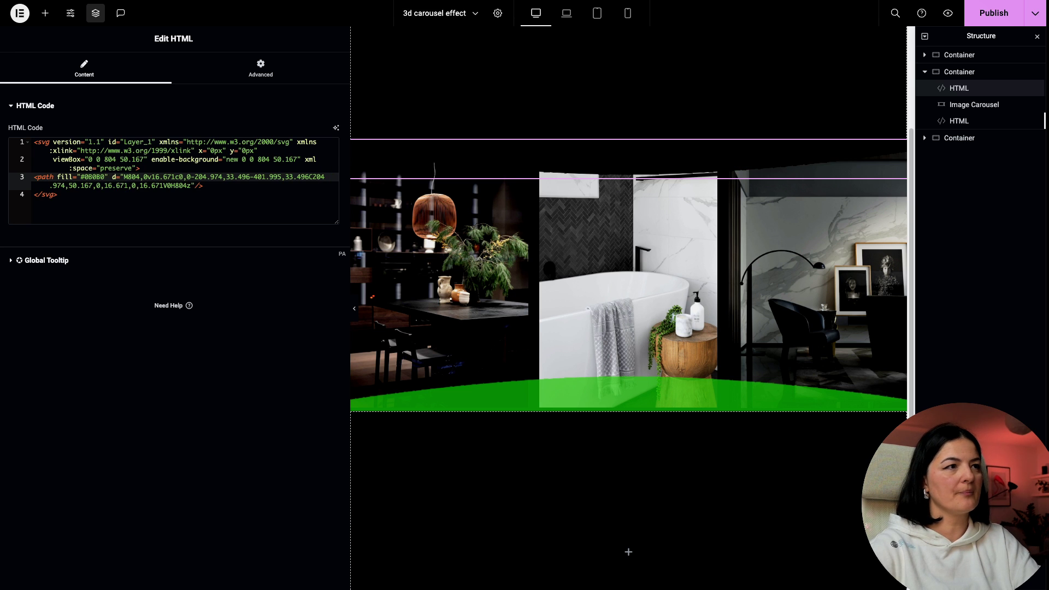
left_click(896, 389)
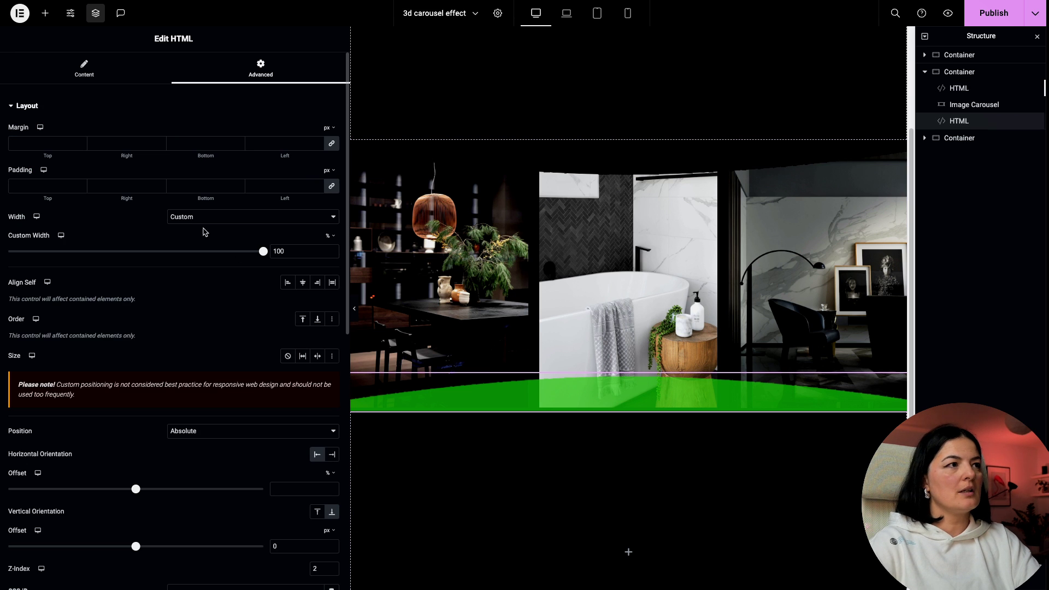
left_click(92, 66)
left_click(100, 177)
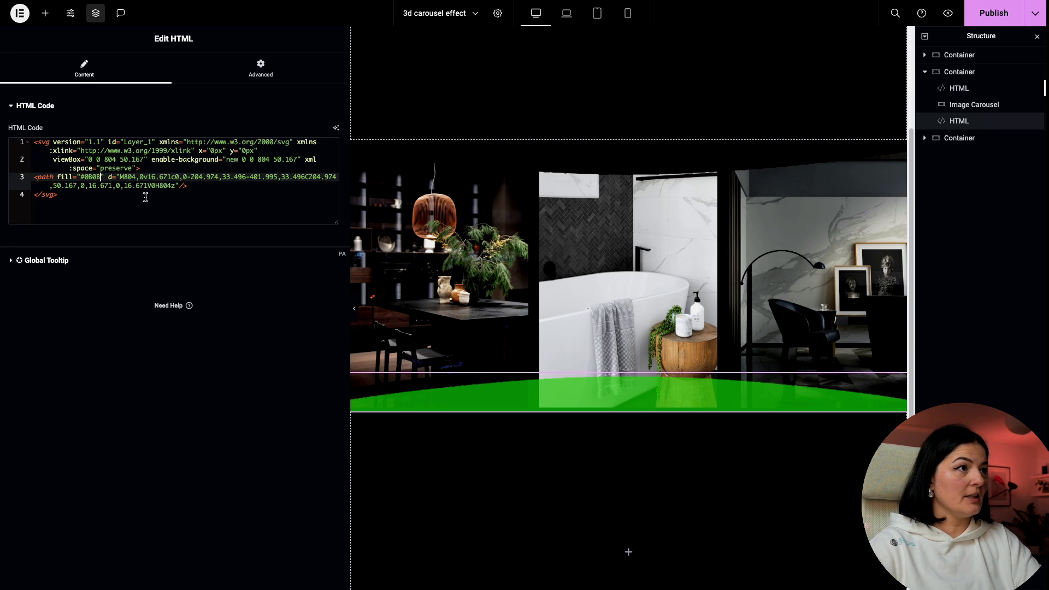
type("0")
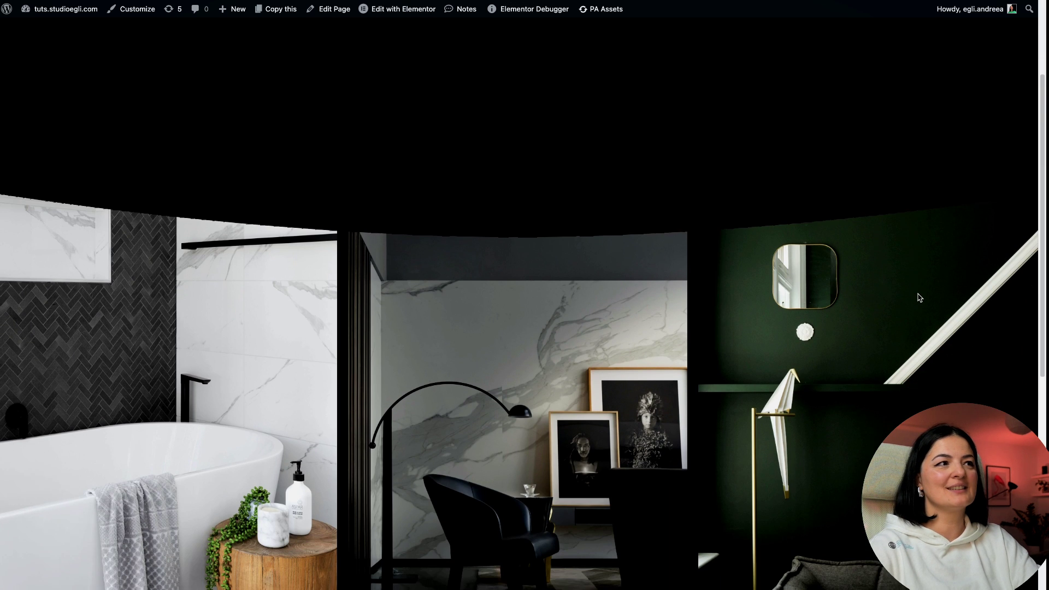
Leave the live preview and switch back to the Elementor editor tab from Arc's sidebar
mouse_move(1, 426)
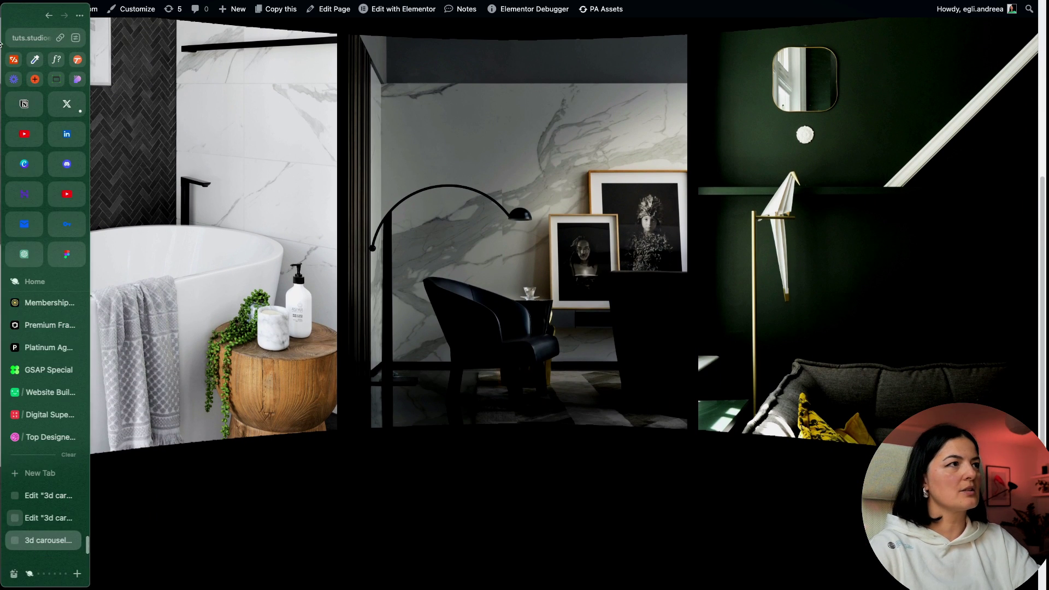
left_click(31, 504)
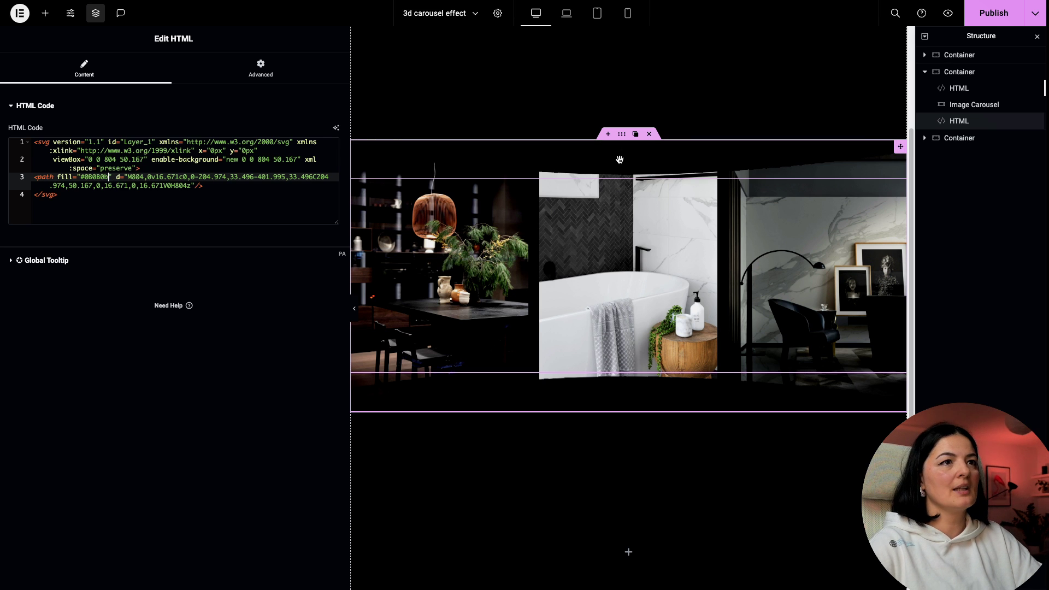
Change the top curve's SVG fill to #0B0B0b and preview the changes on the live page
left_click(396, 164)
left_click(107, 178)
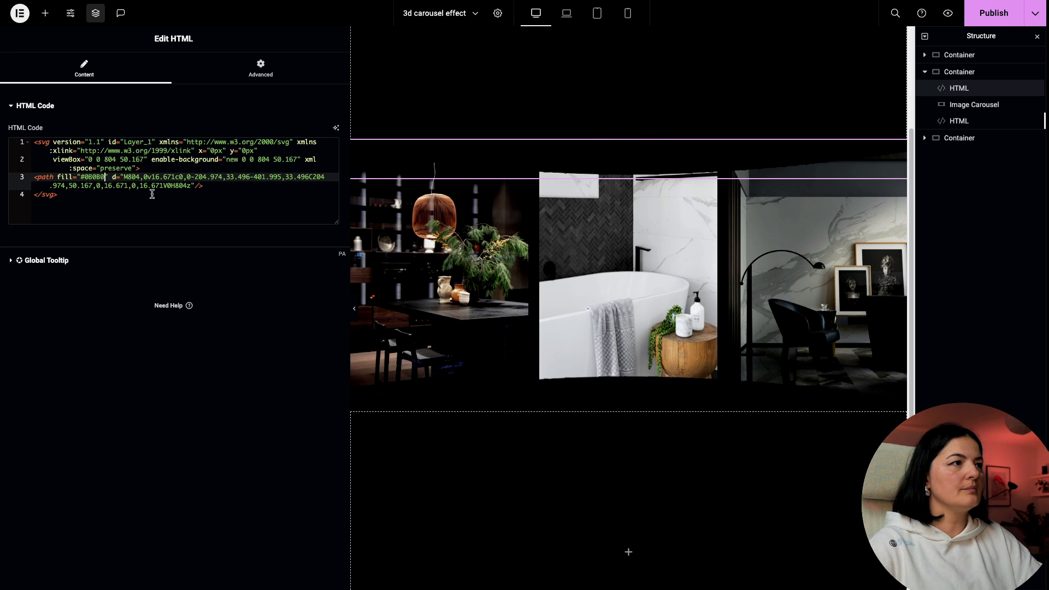
type("b")
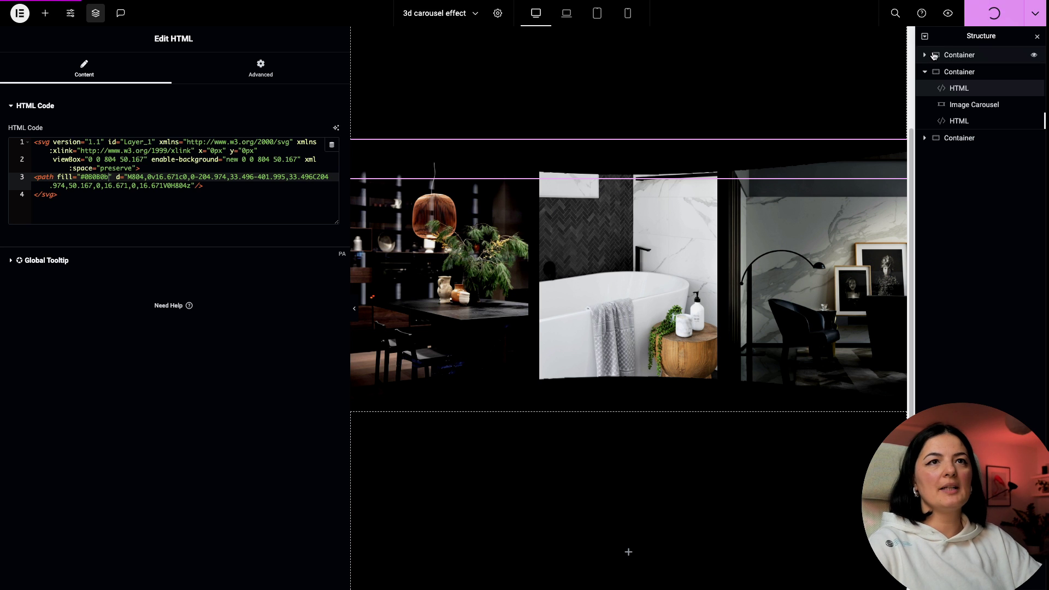
left_click(949, 12)
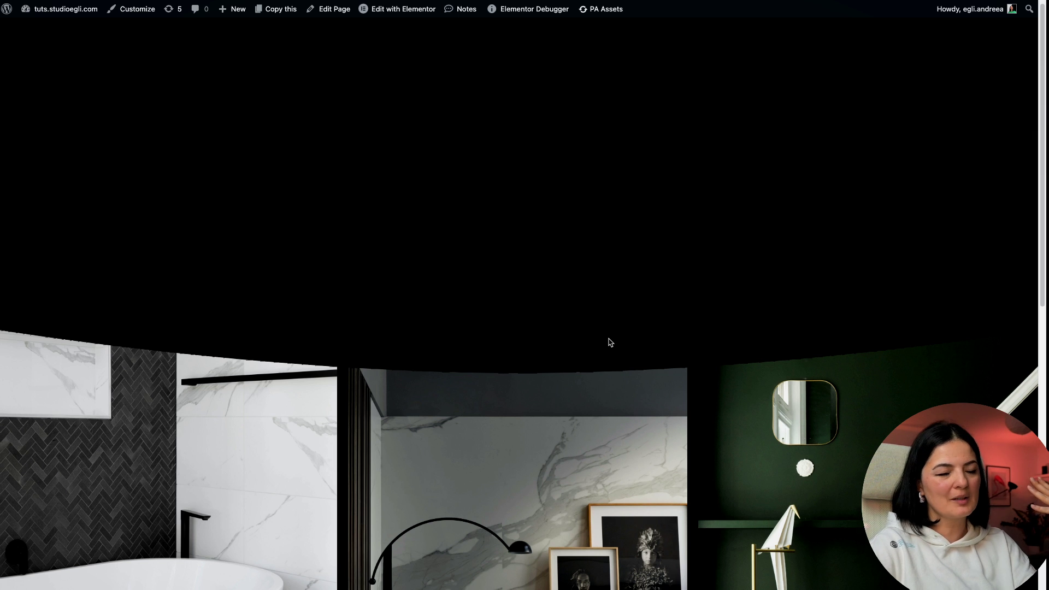
Scroll to the carousel and drag it back and forth to check the curved 3D effect
scroll(610, 342, "down", 5)
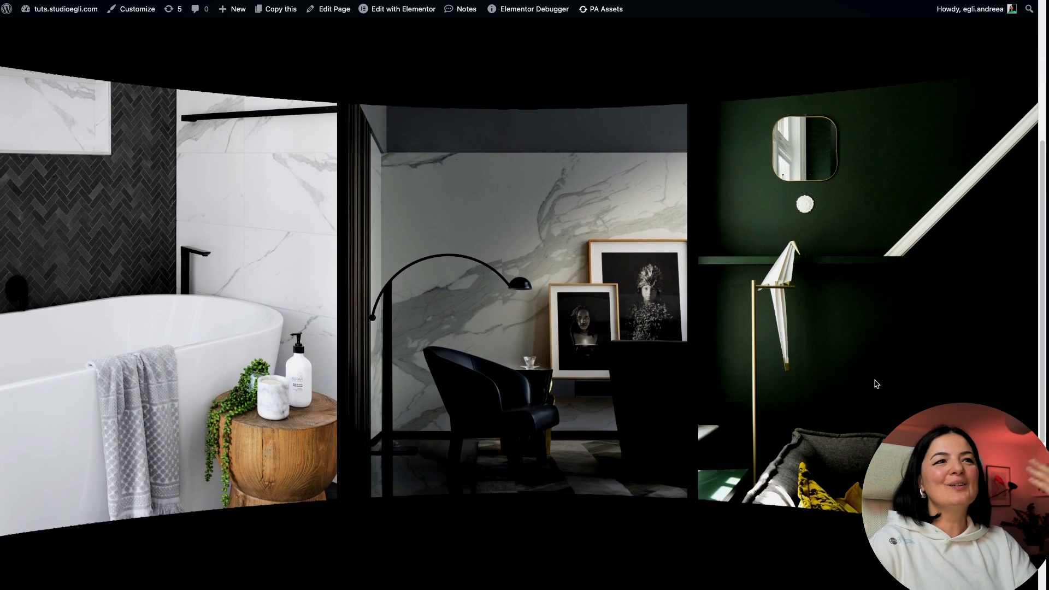
left_click_drag(876, 384, 984, 432)
left_click_drag(848, 415, 738, 393)
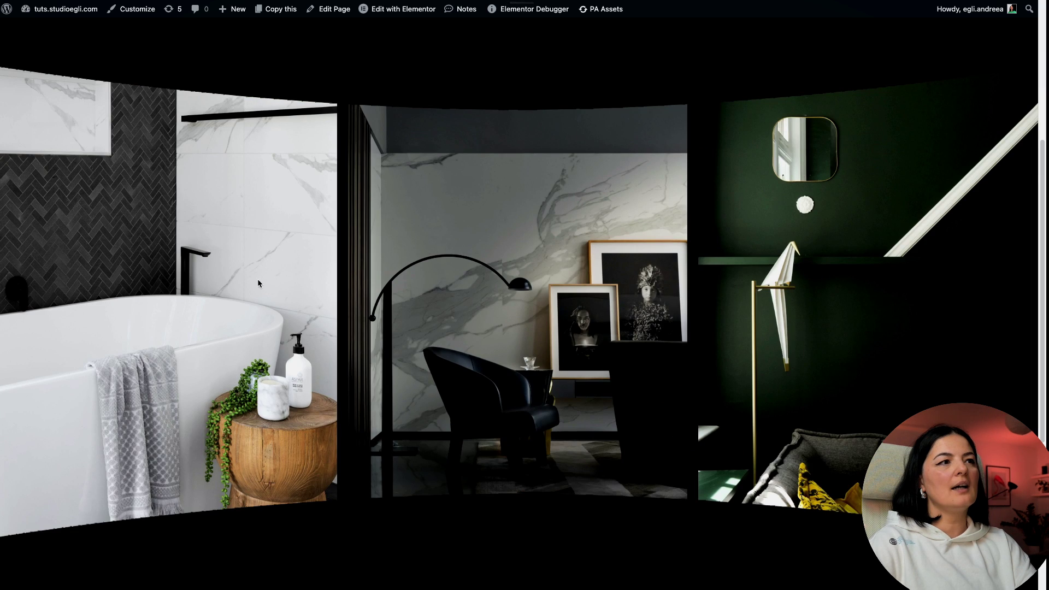
left_click_drag(257, 279, 309, 268)
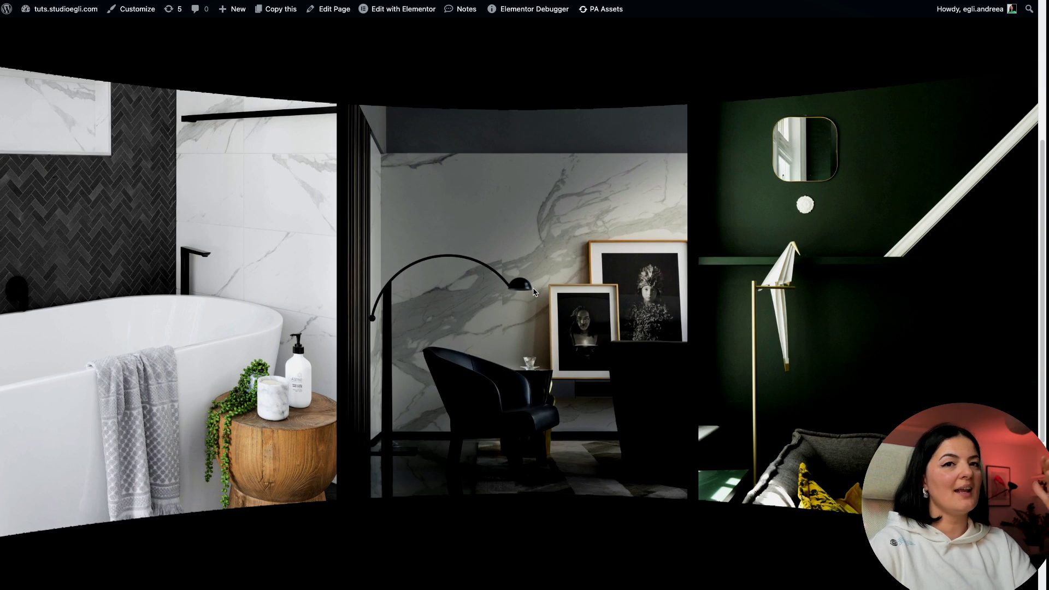
mouse_move(50, 68)
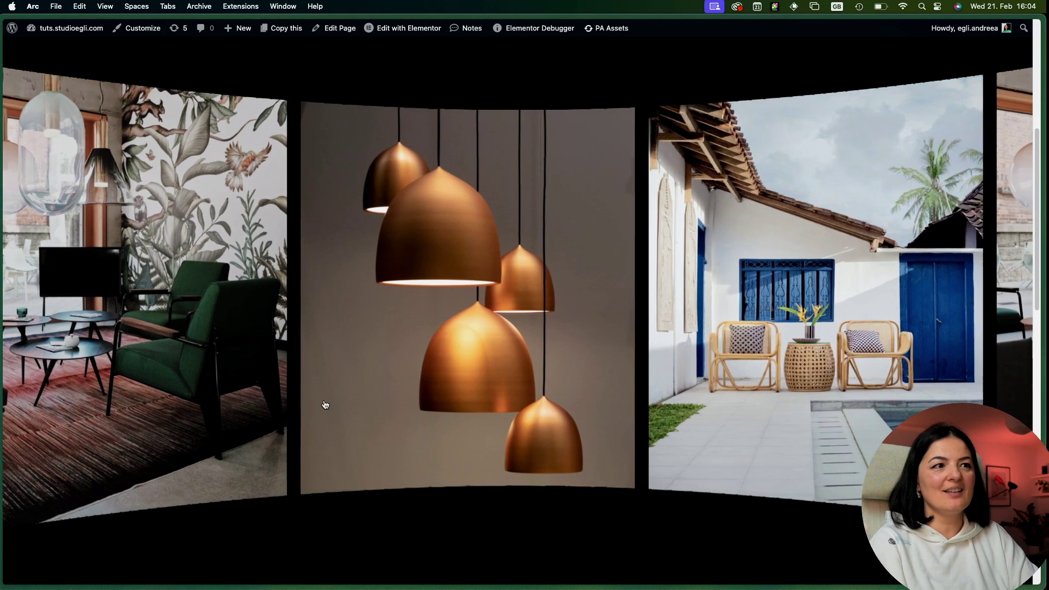
Pull the carousel right, open the lamp image in the lightbox, step back once, then close it
left_click_drag(323, 403, 510, 422)
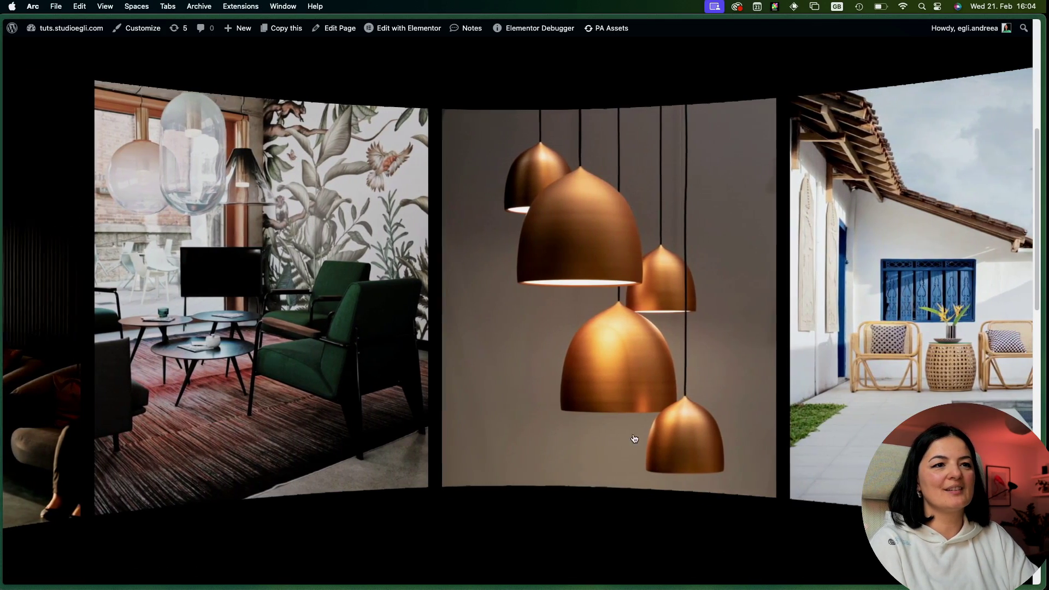
left_click(628, 454)
key("Left")
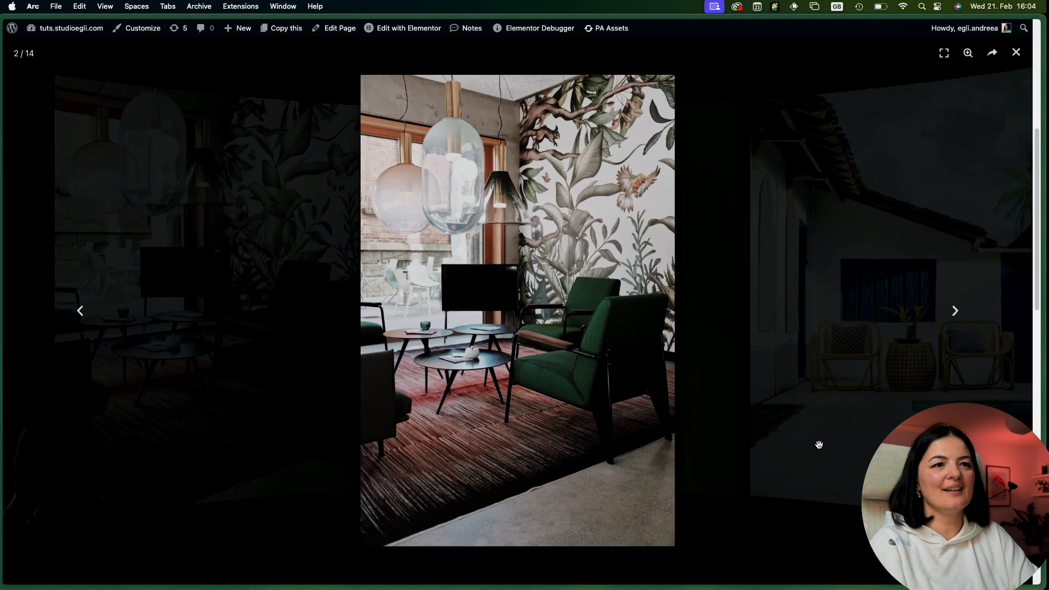
left_click(835, 446)
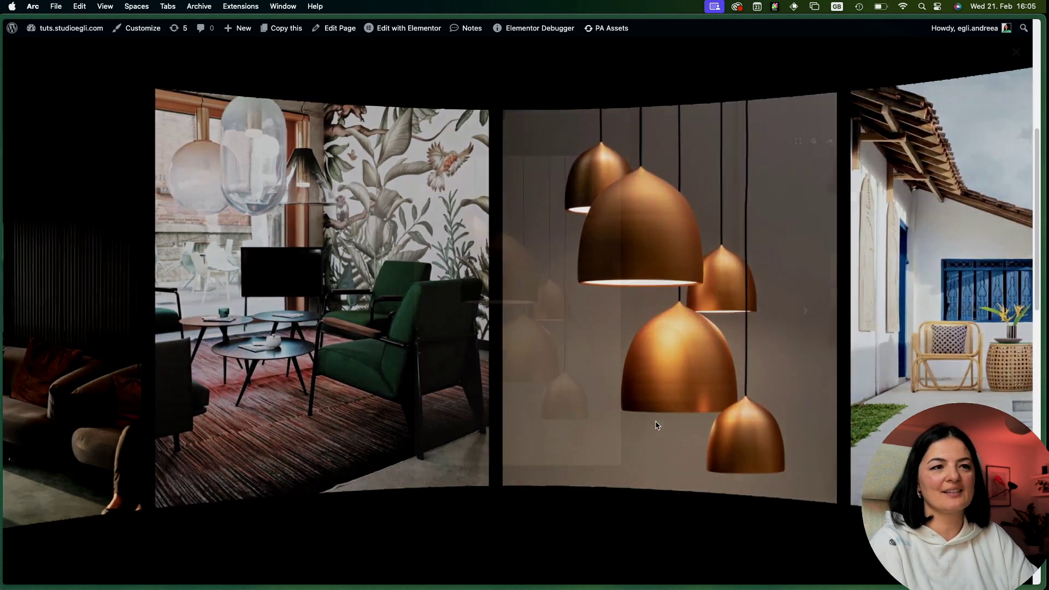
Reopen the lamp image and browse the lightbox forward to image 7 of 14, then close it
left_click(639, 471)
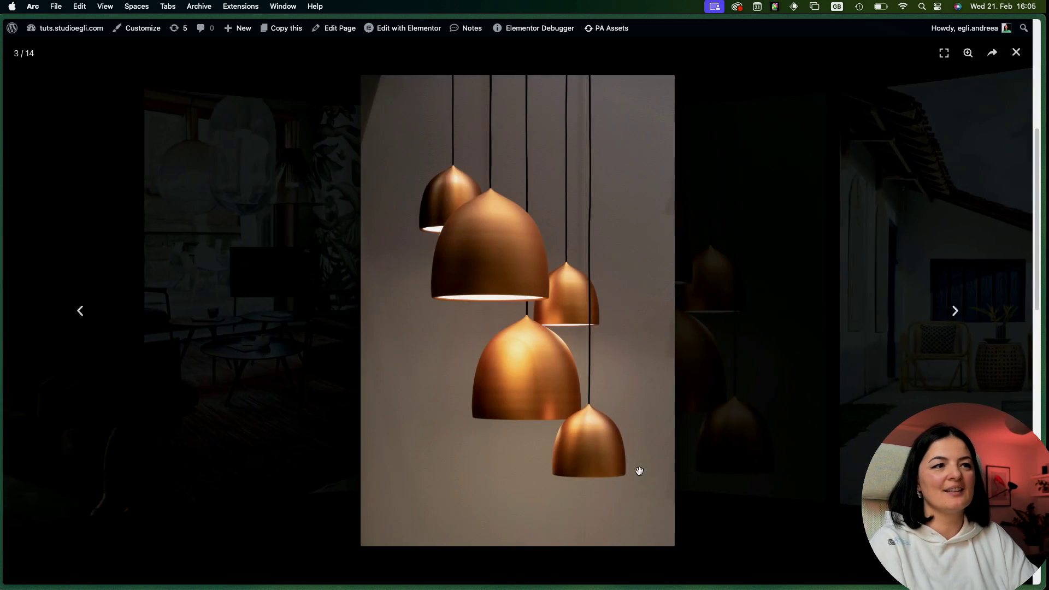
left_click(956, 312)
left_click(956, 312)
left_click(956, 311)
left_click(956, 312)
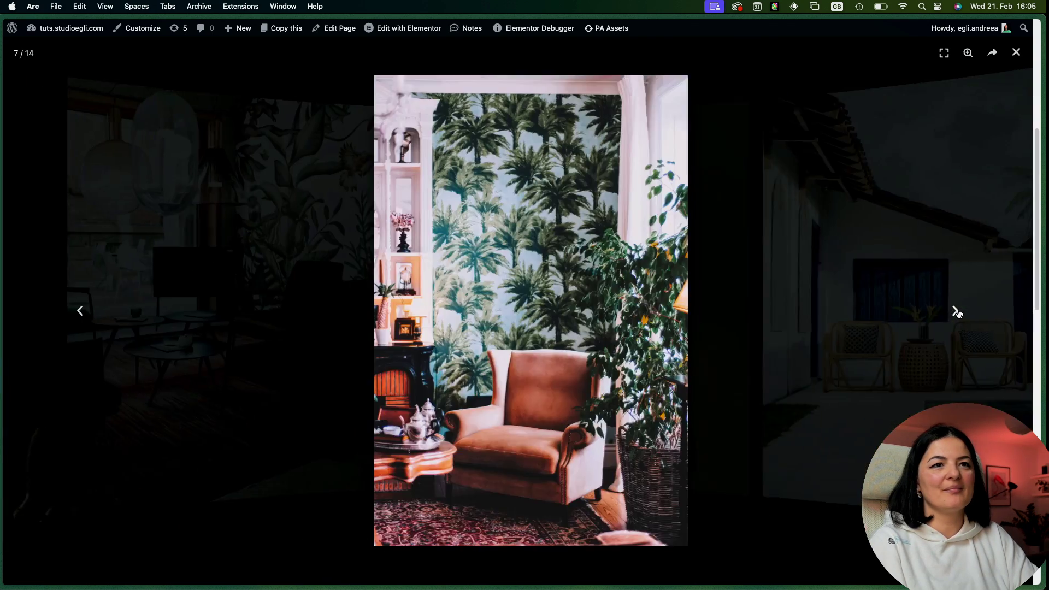
left_click(955, 312)
left_click_drag(628, 475, 765, 475)
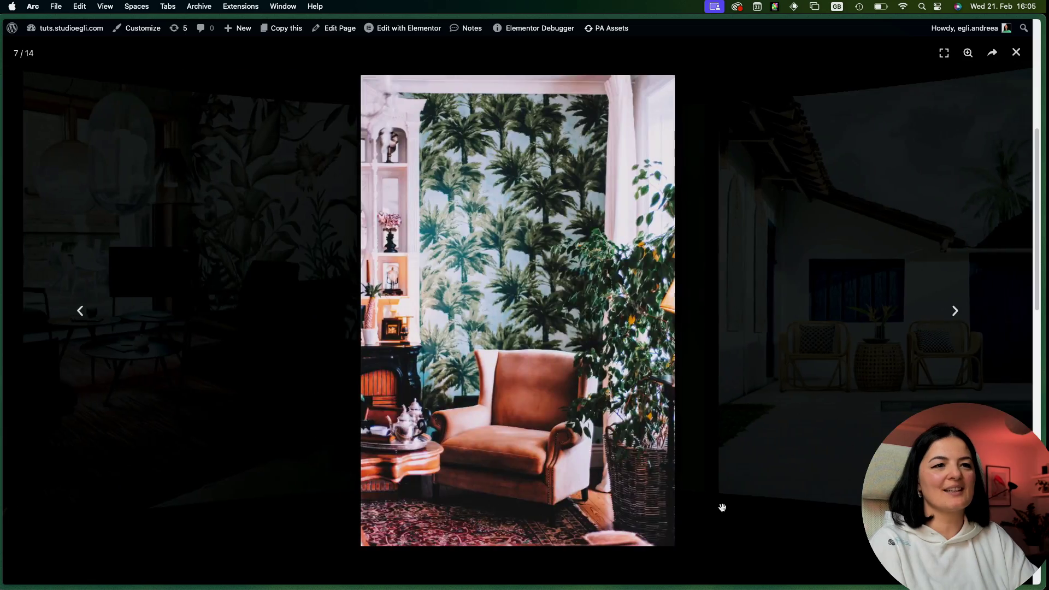
left_click_drag(722, 508, 667, 543)
left_click(604, 556)
Scroll to the second carousel and advance it two slides to centre the dining room image
scroll(601, 556, "down", 5)
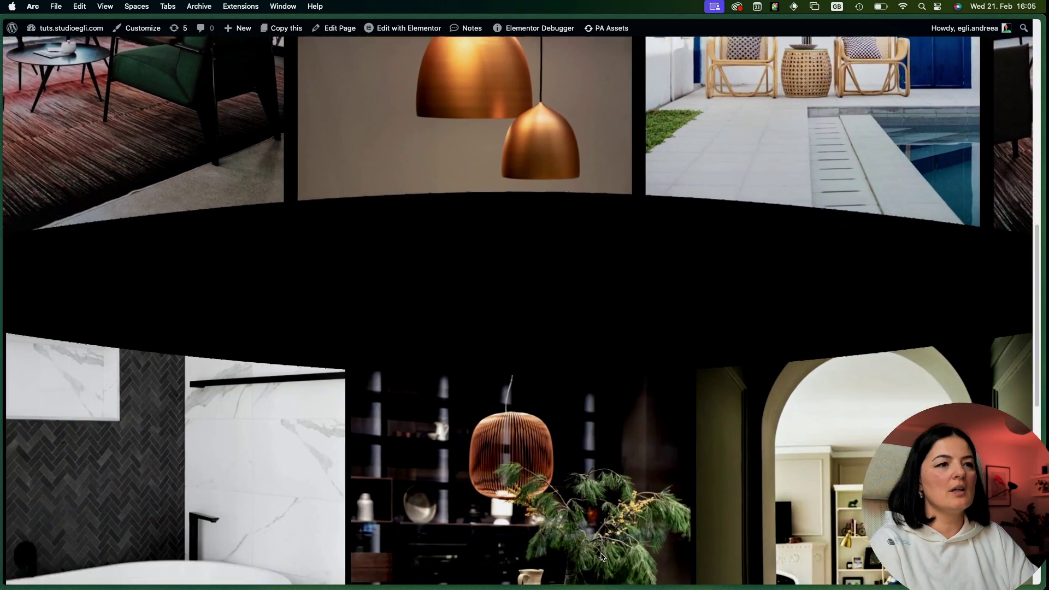
scroll(602, 557, "down", 5)
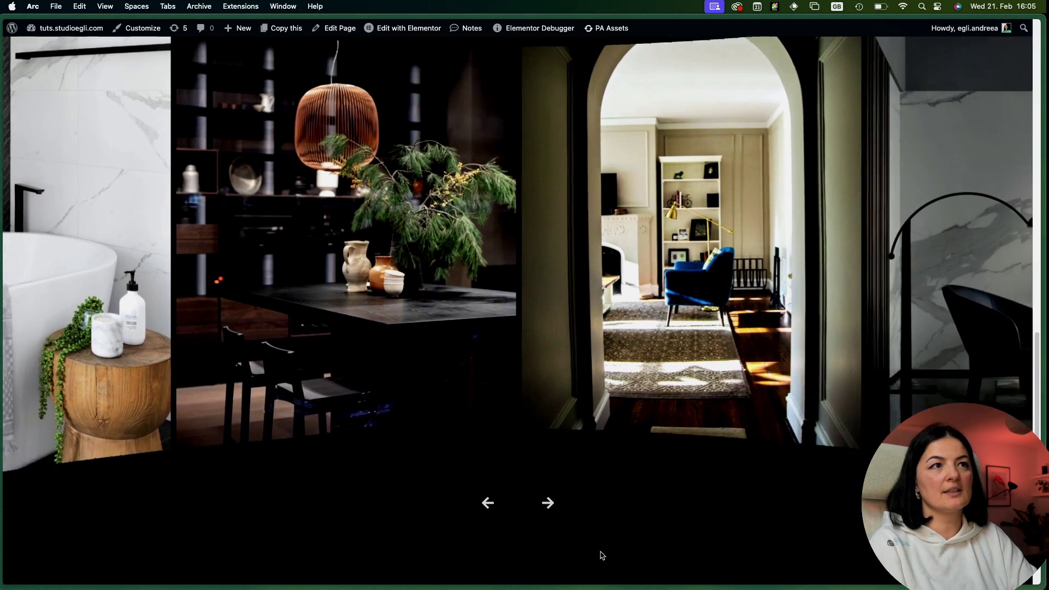
scroll(597, 546, "up", 5)
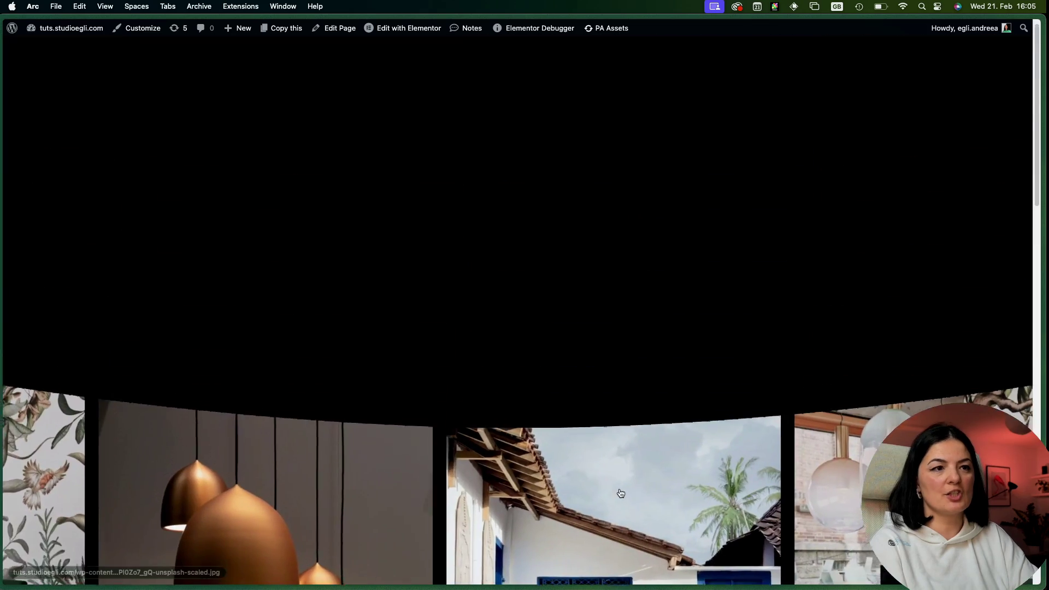
scroll(620, 491, "down", 3)
scroll(620, 492, "down", 4)
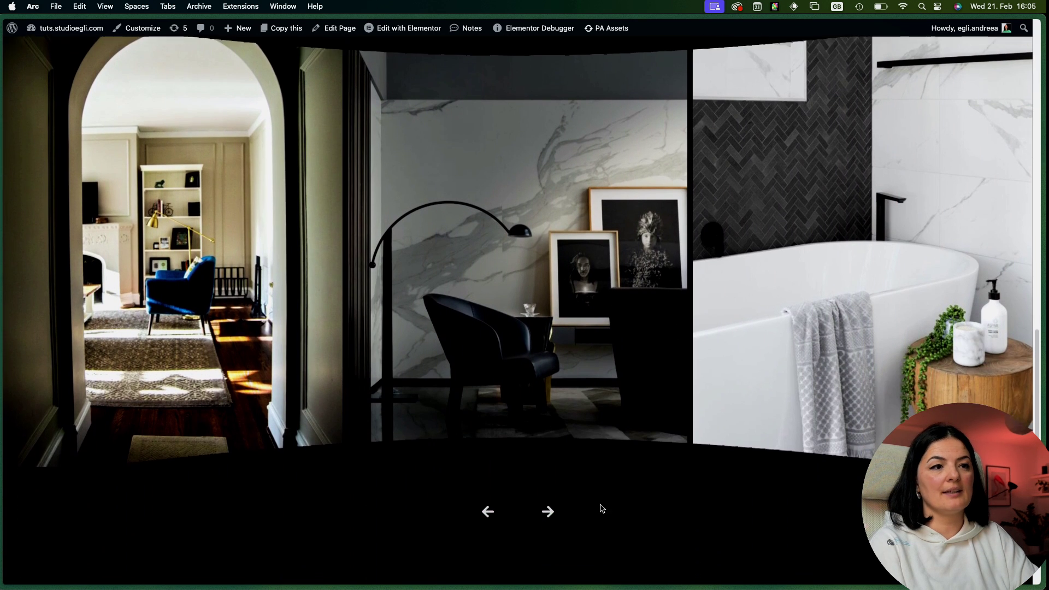
left_click(548, 505)
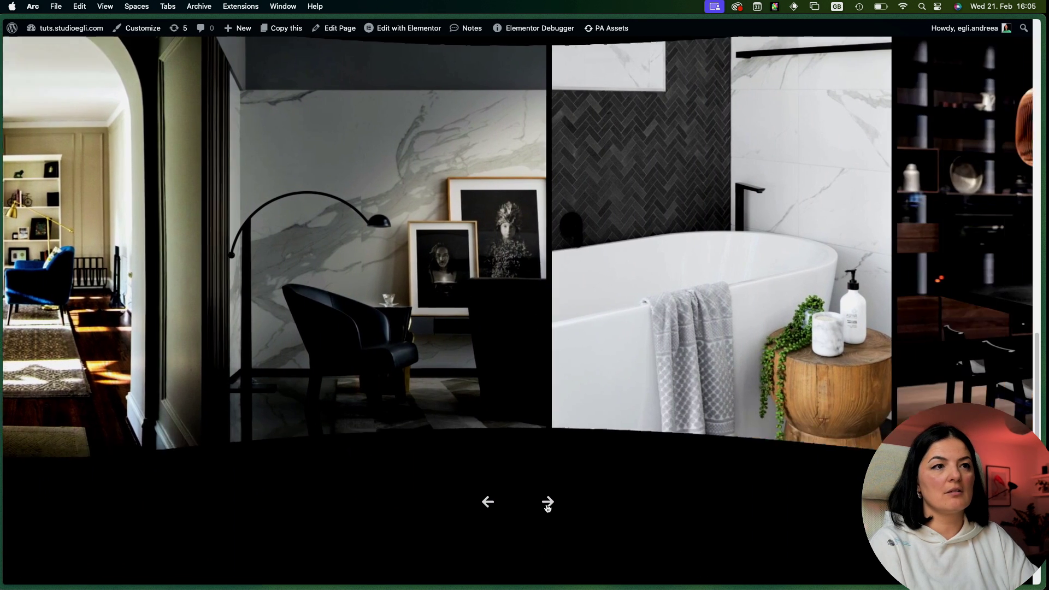
left_click(547, 504)
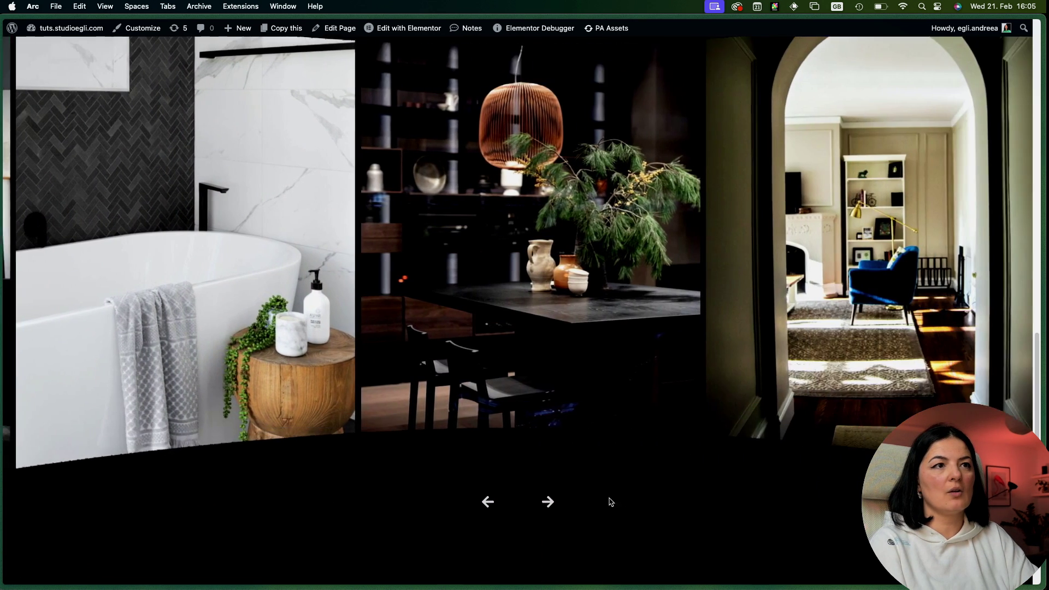
scroll(608, 500, "up", 1)
scroll(685, 498, "up", 4)
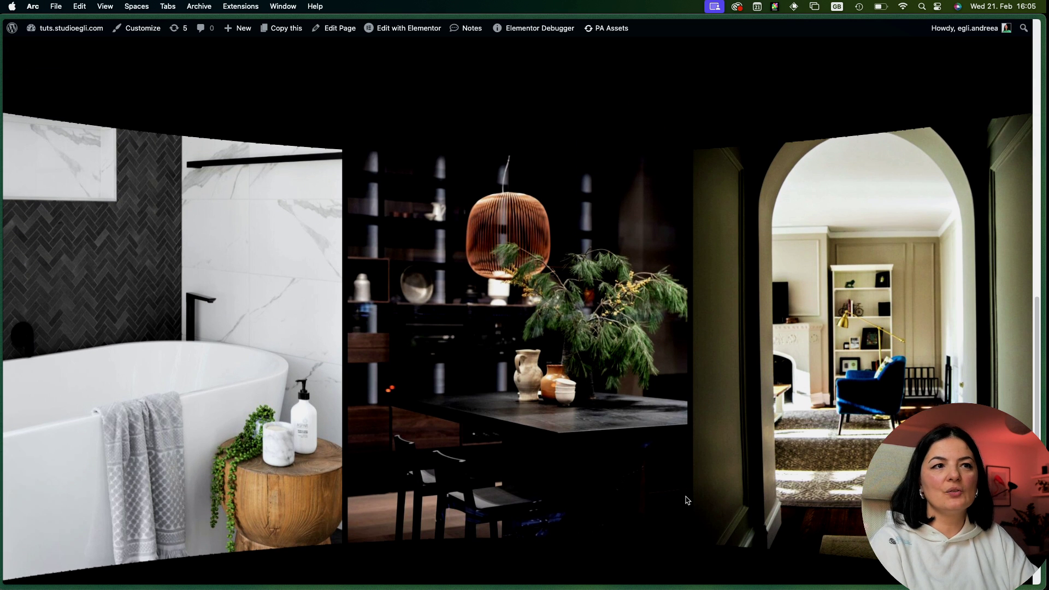